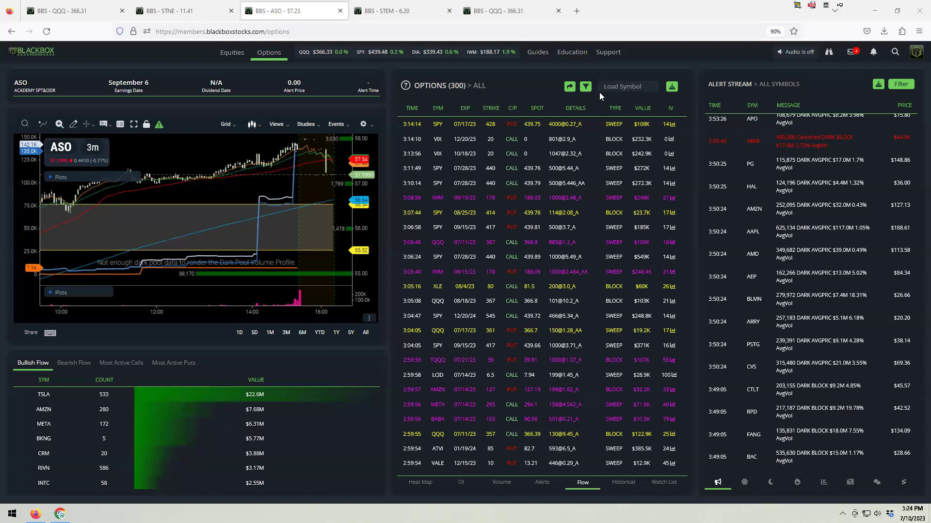
Step: Filter the options flow to stocks only by excluding ETFs, and clear the Above Ask and At or Above Ask filters
{"action": "left_click", "coordinate": [586, 87]}
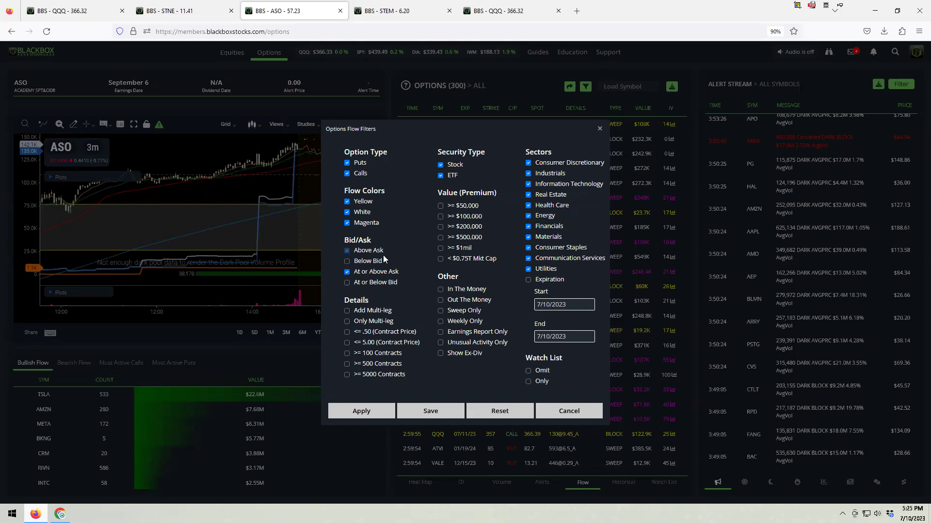
{"action": "left_click", "coordinate": [441, 176]}
{"action": "left_click", "coordinate": [347, 250]}
{"action": "left_click", "coordinate": [347, 273]}
{"action": "left_click", "coordinate": [347, 251]}
{"action": "left_click", "coordinate": [364, 411]}
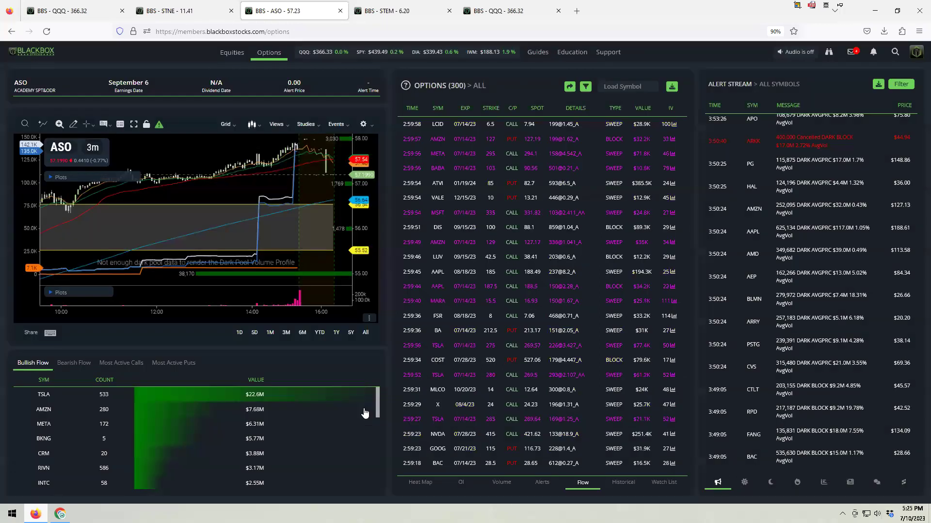
{"action": "scroll", "coordinate": [469, 345], "scroll_direction": "down", "scroll_amount": 5}
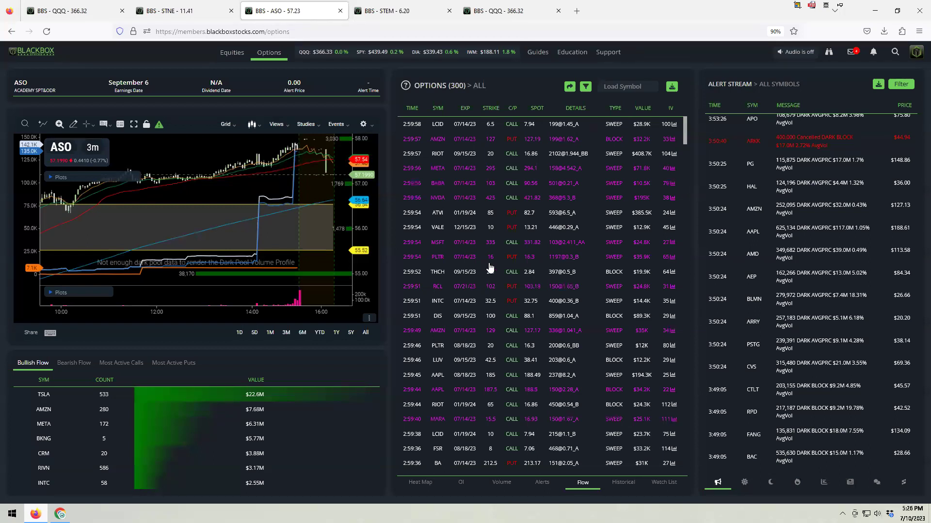
Step: Review the options flow filter settings and reapply them without changes
{"action": "left_click", "coordinate": [586, 87]}
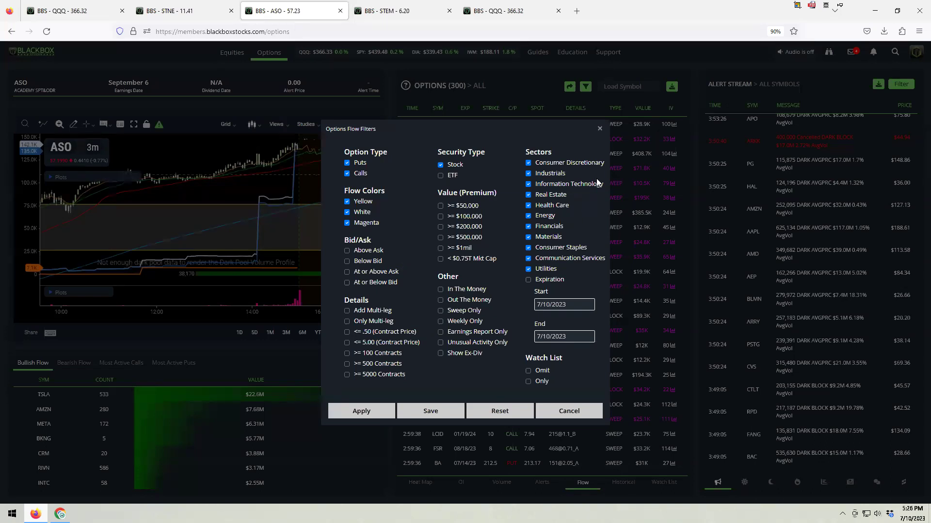
{"action": "left_click", "coordinate": [600, 129]}
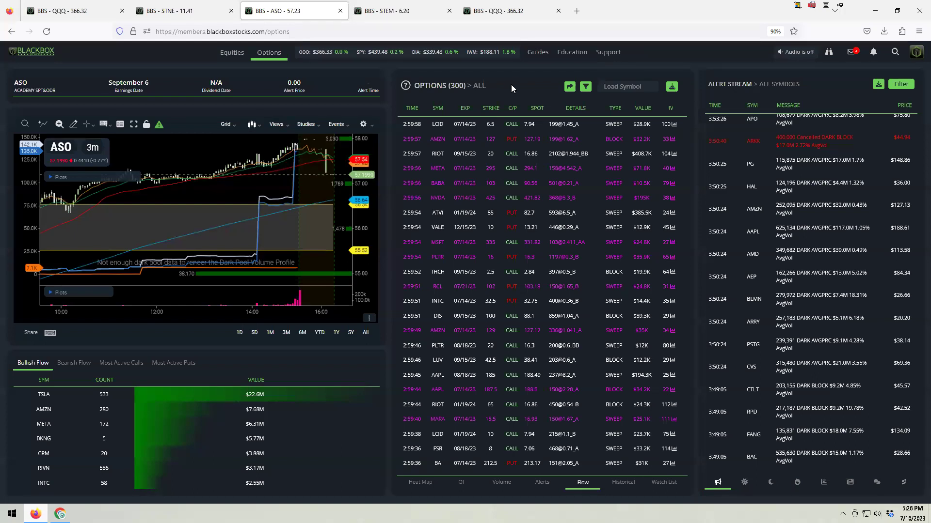
{"action": "left_click", "coordinate": [588, 88]}
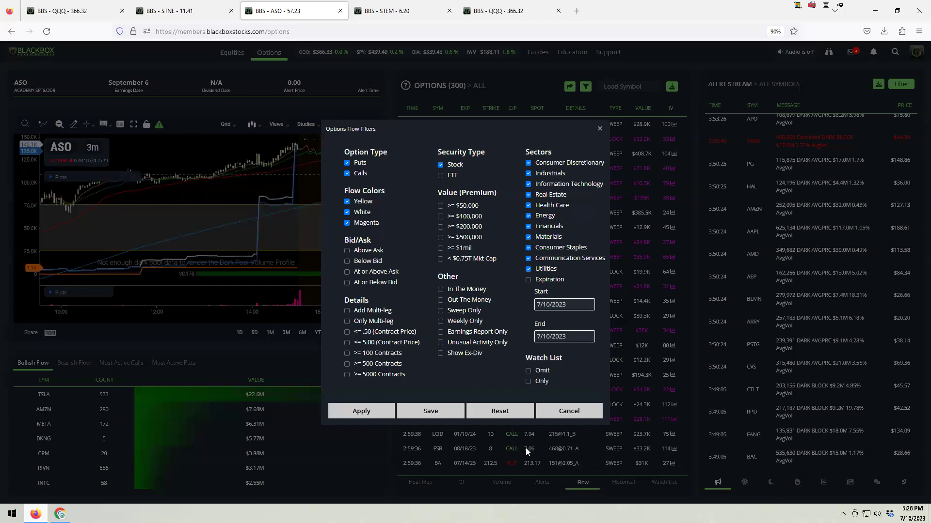
{"action": "left_click", "coordinate": [362, 415]}
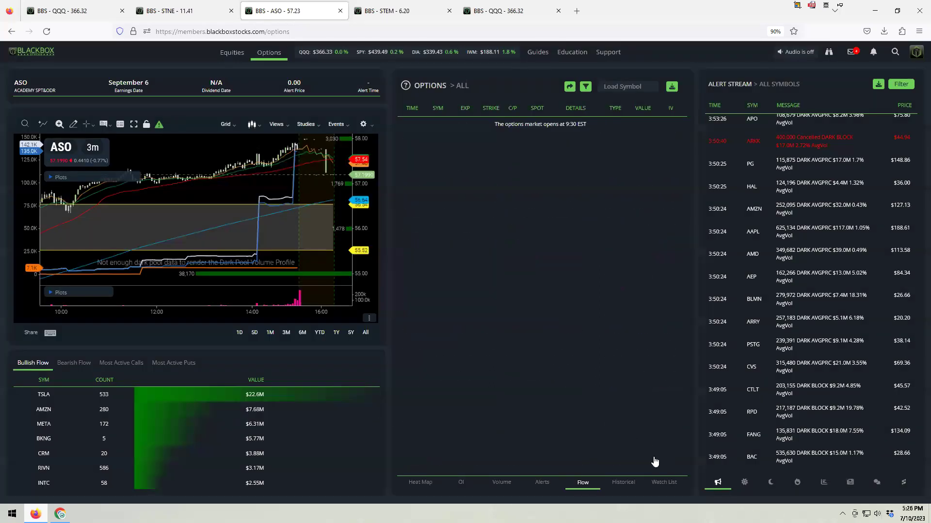
Step: Add TSLA - TESLA INC to the watch list without selecting Only, Omit or Highlight
{"action": "left_click", "coordinate": [660, 483]}
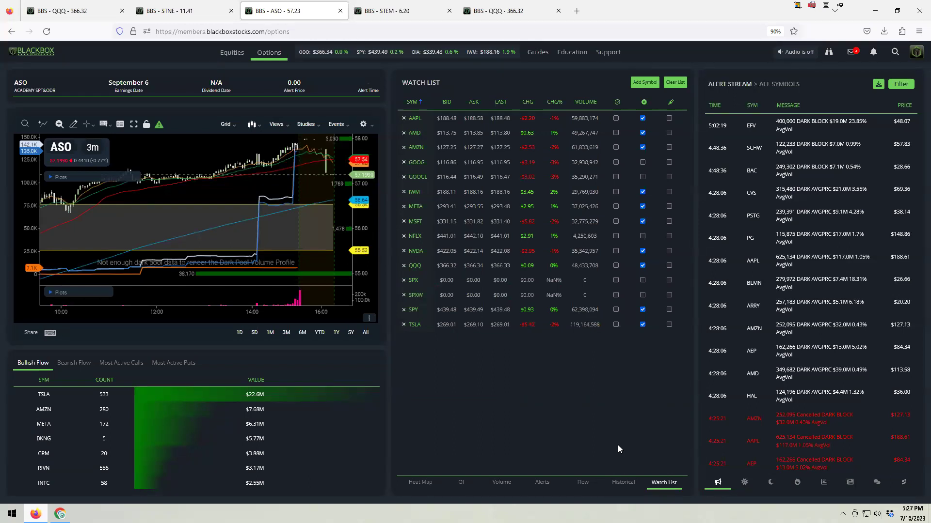
{"action": "left_click", "coordinate": [648, 83]}
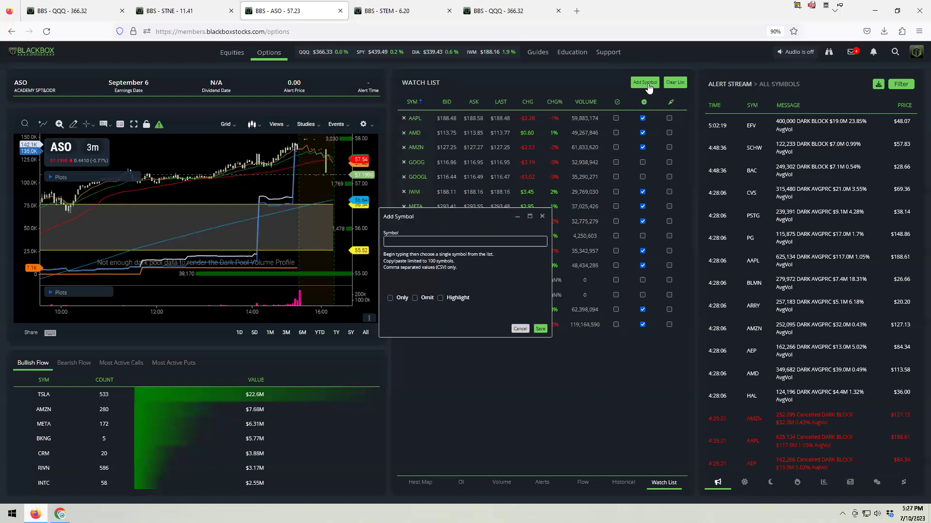
{"action": "left_click", "coordinate": [471, 241]}
{"action": "type", "text": "tsla"}
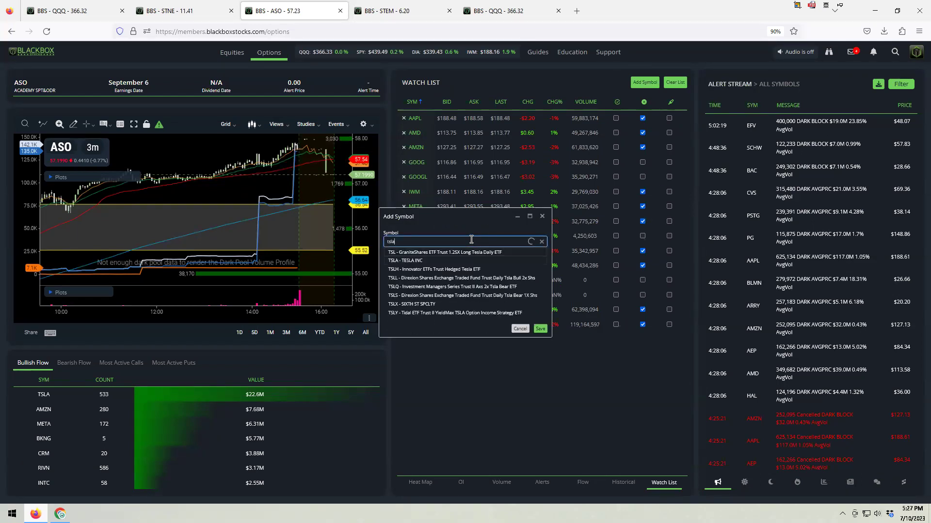
{"action": "left_click", "coordinate": [438, 252]}
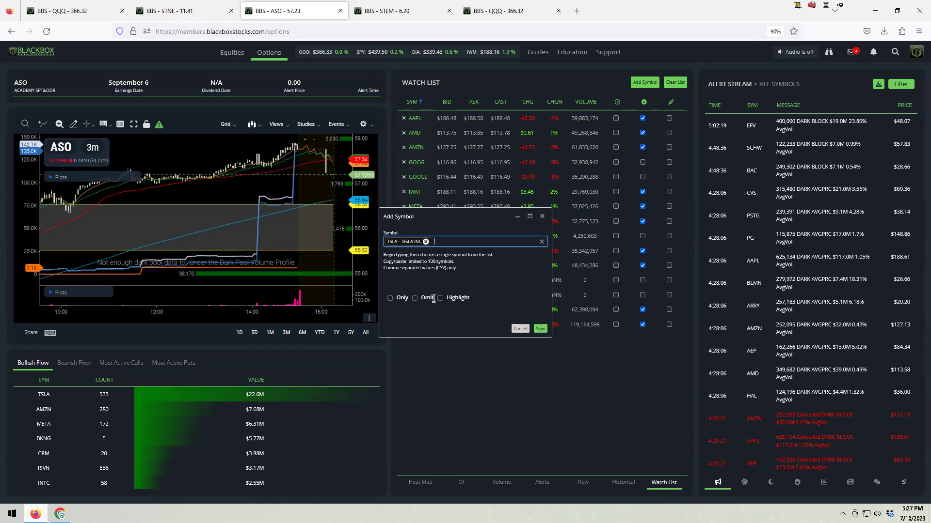
{"action": "left_click", "coordinate": [539, 330]}
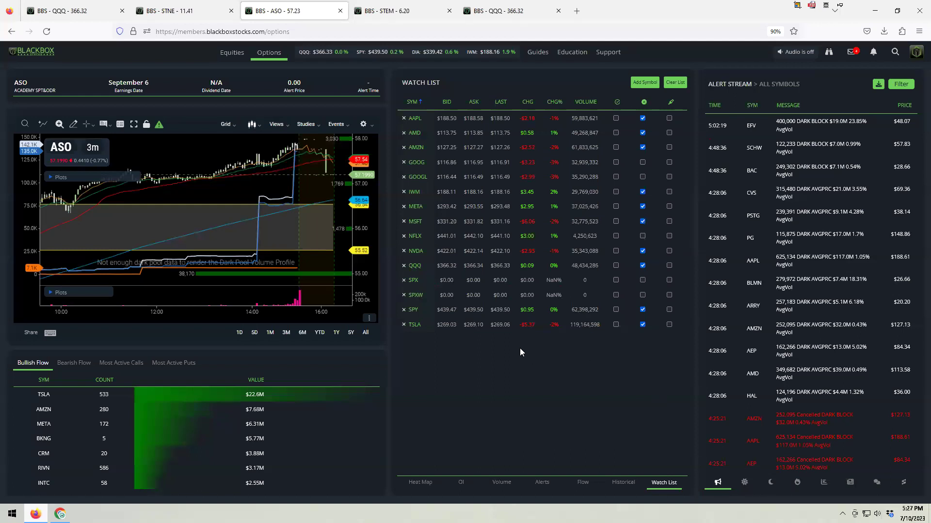
Step: Set the options flow's watch list filter to Omit and apply it
{"action": "left_click", "coordinate": [584, 485]}
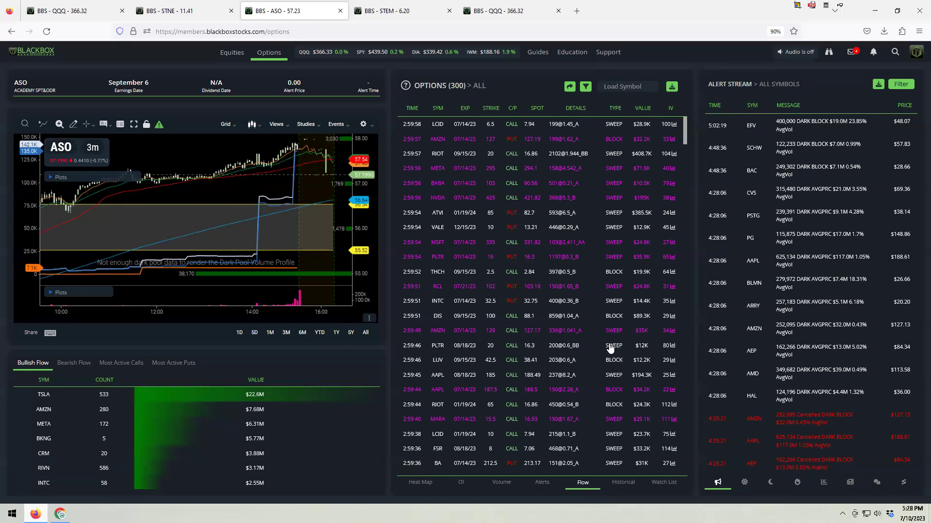
{"action": "left_click", "coordinate": [586, 88]}
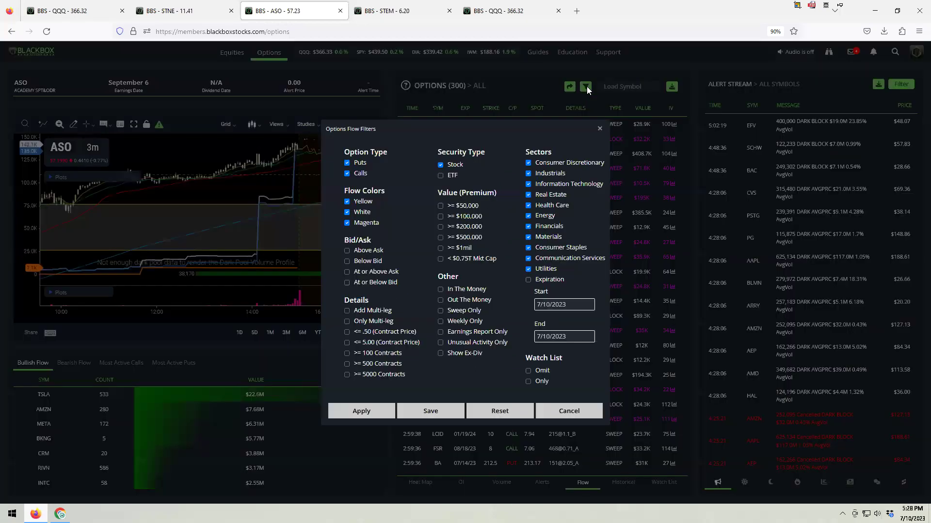
{"action": "left_click", "coordinate": [527, 371]}
{"action": "left_click", "coordinate": [383, 417]}
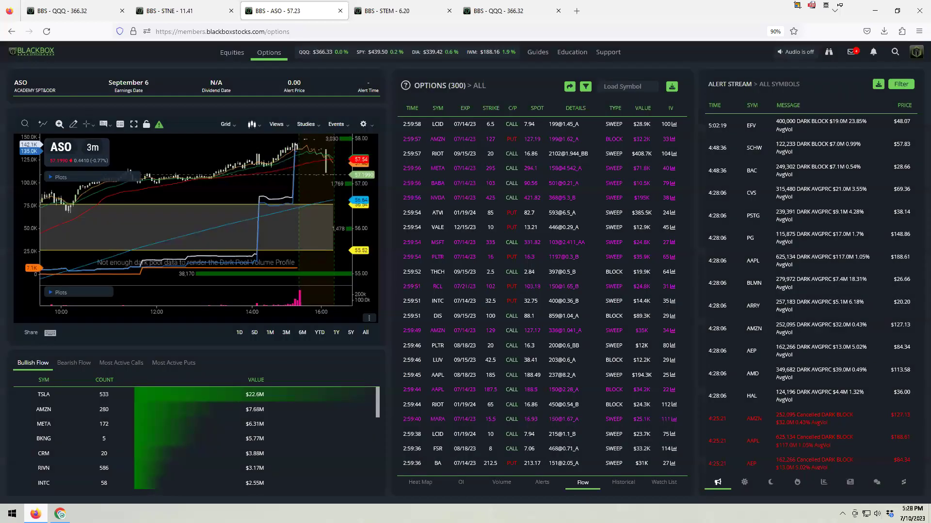
Step: Check which watch list symbols are marked for omission, and review the options flow and its filter settings
{"action": "left_click", "coordinate": [664, 482]}
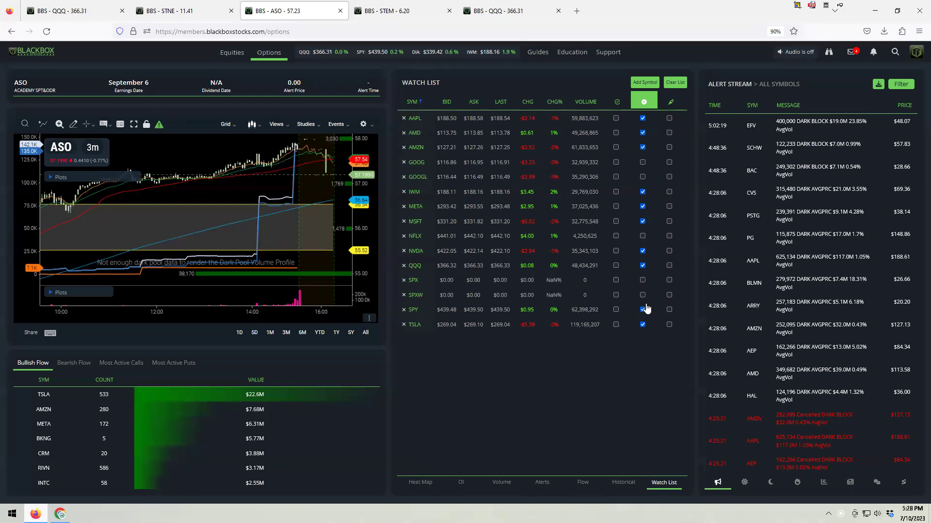
{"action": "left_click", "coordinate": [587, 484]}
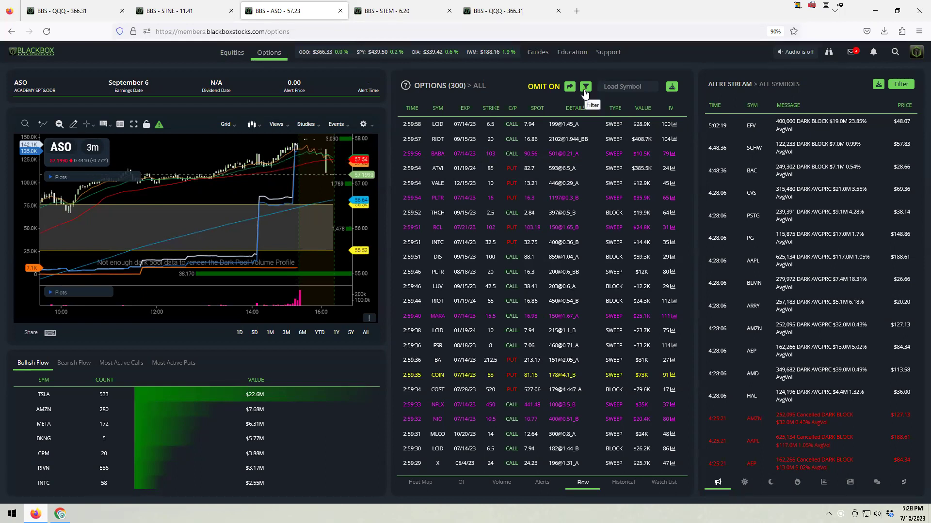
{"action": "left_click", "coordinate": [584, 90]}
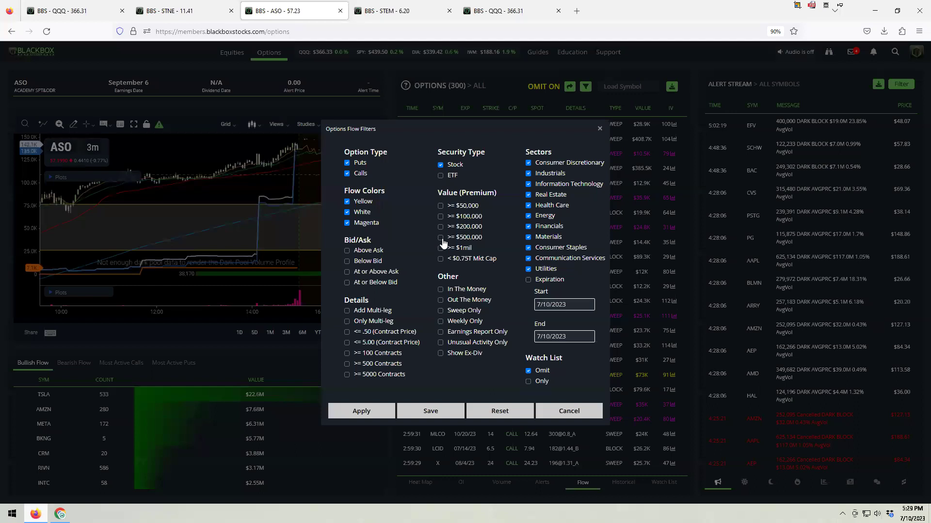
{"action": "left_click", "coordinate": [377, 416]}
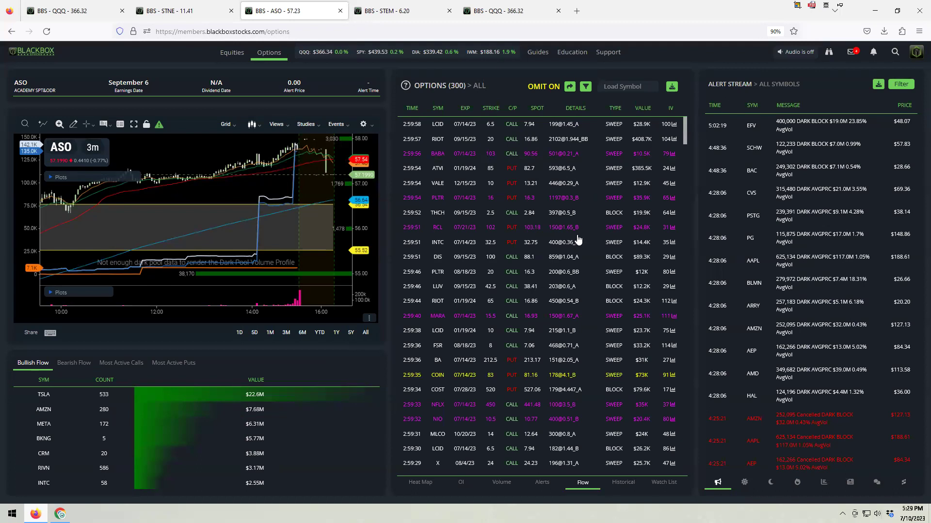
{"action": "left_click", "coordinate": [589, 91]}
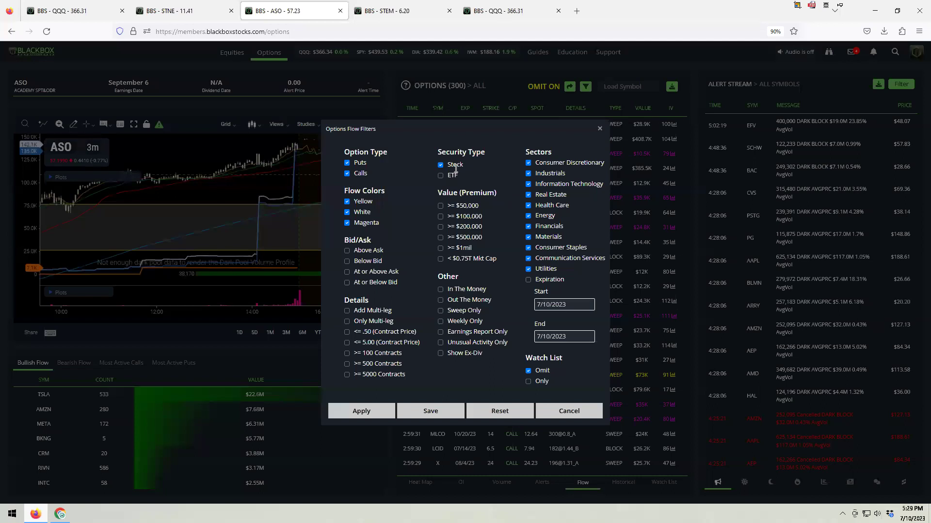
{"action": "left_click", "coordinate": [363, 412]}
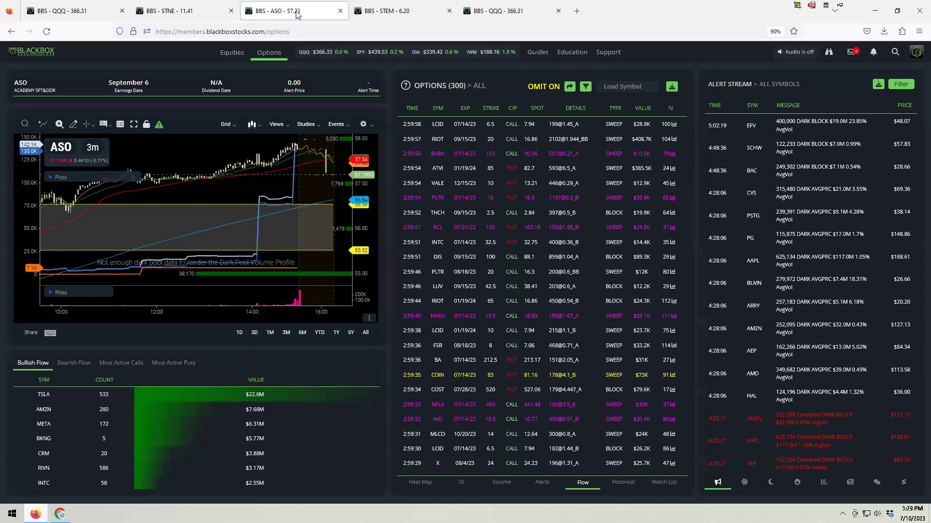
Step: On the STNE page, review the flow filter settings, the watch list's omit marks and the filtered options flow
{"action": "left_click", "coordinate": [193, 10]}
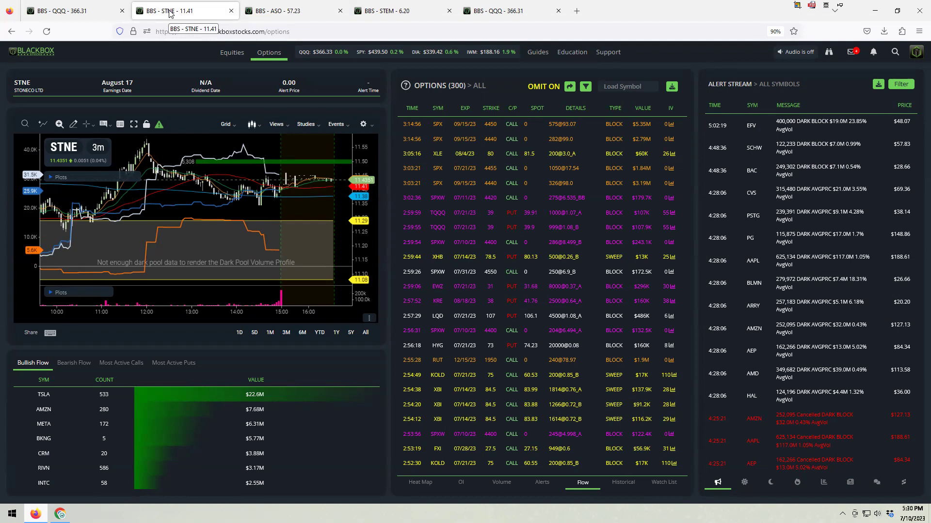
{"action": "left_click", "coordinate": [585, 87]}
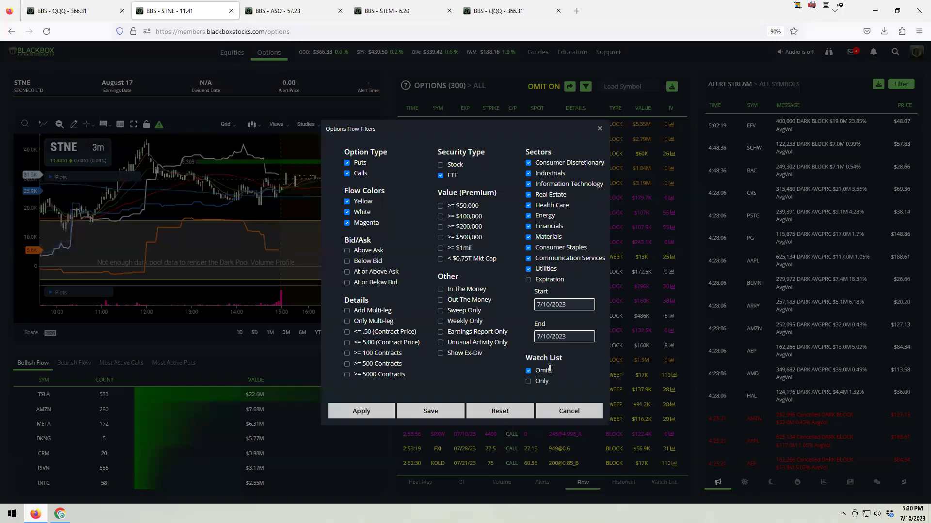
{"action": "left_click", "coordinate": [364, 414]}
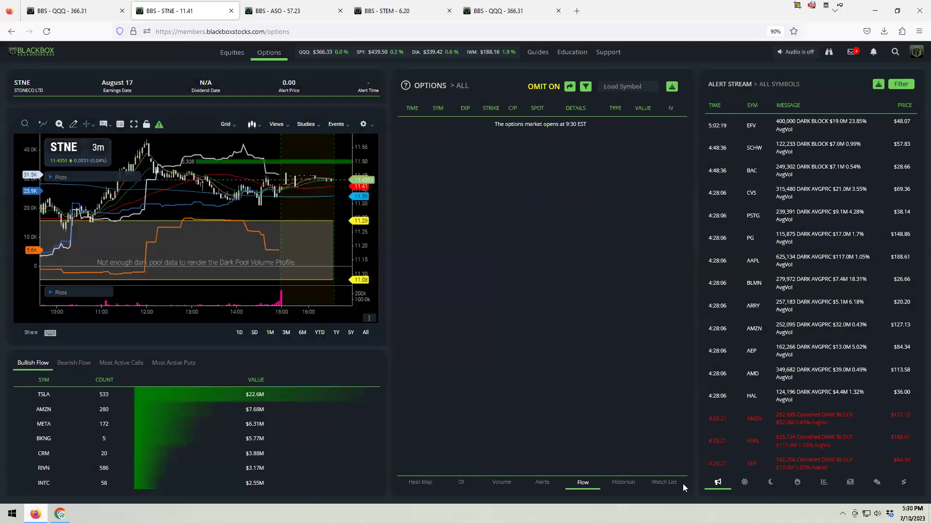
{"action": "left_click", "coordinate": [665, 483]}
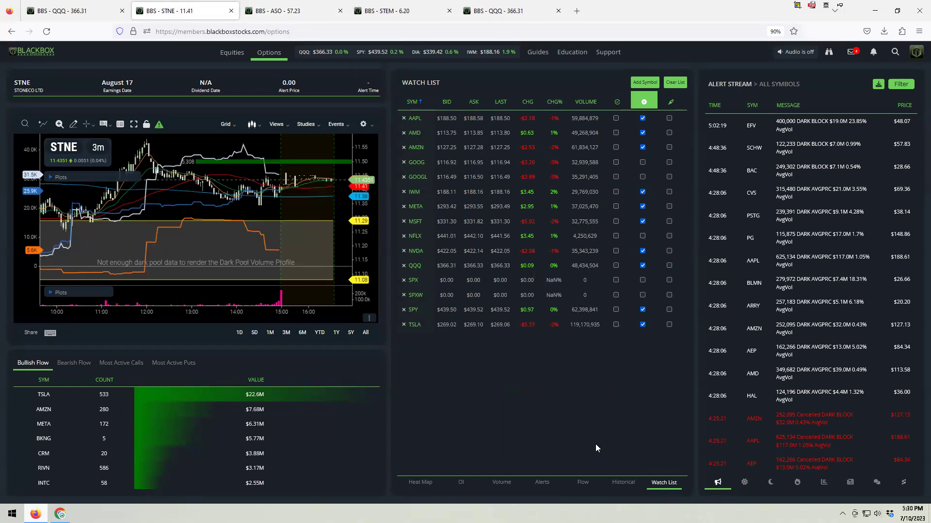
{"action": "left_click", "coordinate": [585, 483]}
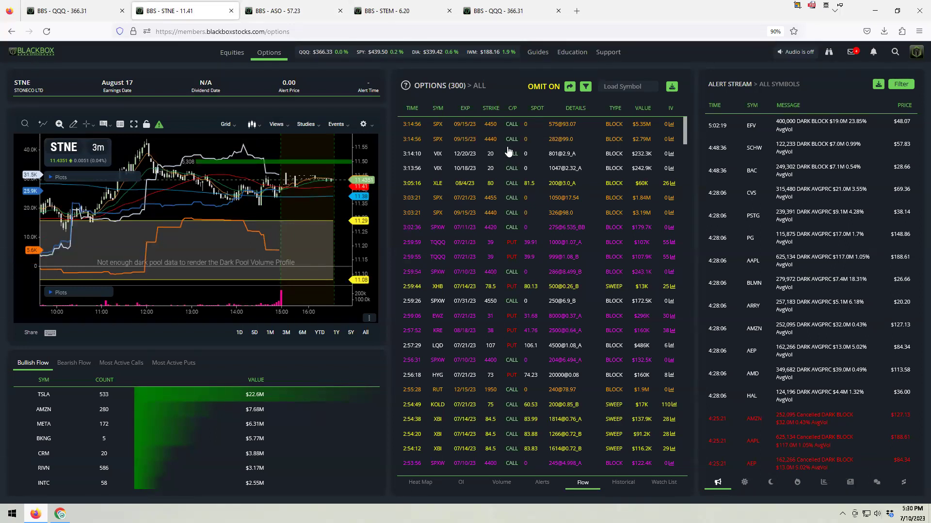
{"action": "scroll", "coordinate": [494, 224], "scroll_direction": "down", "scroll_amount": 2}
{"action": "scroll", "coordinate": [495, 224], "scroll_direction": "down", "scroll_amount": 5}
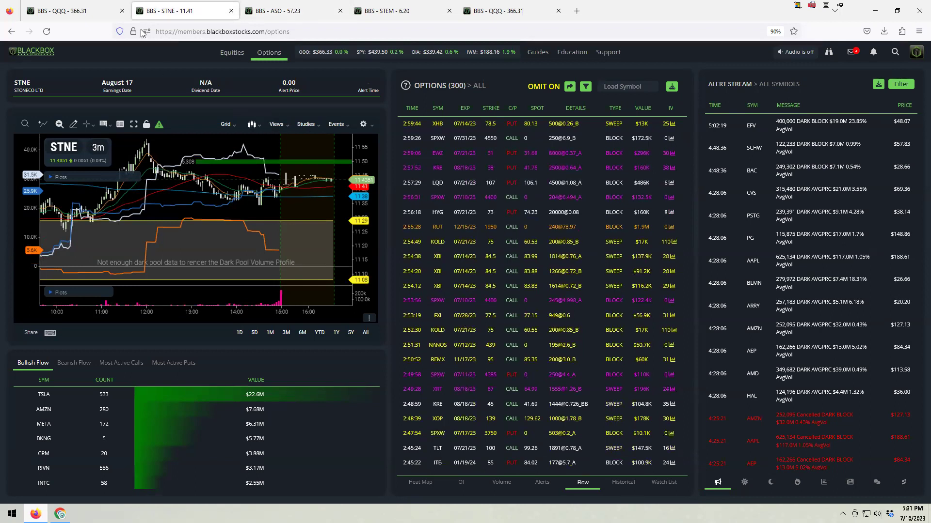
Step: Review the options flow filter settings on the first QQQ page, leaving them unchanged
{"action": "left_click", "coordinate": [90, 15]}
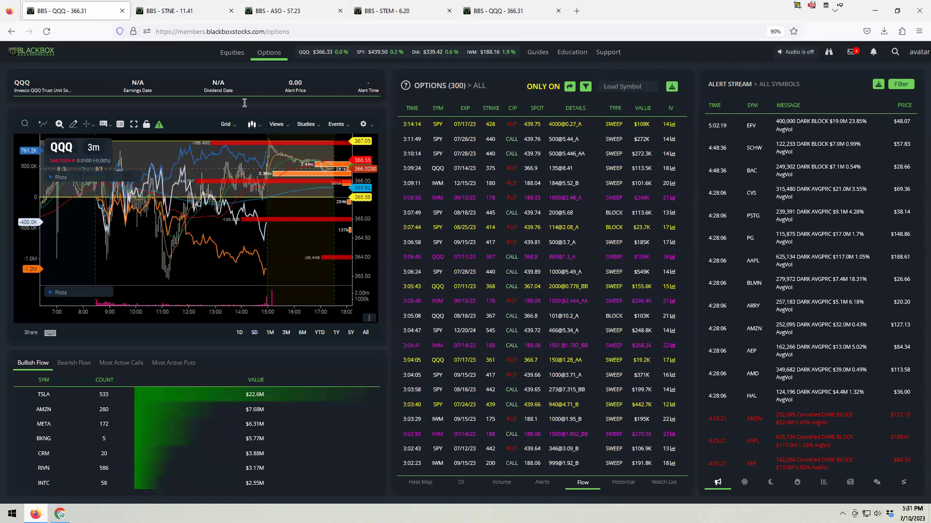
{"action": "left_click", "coordinate": [586, 86]}
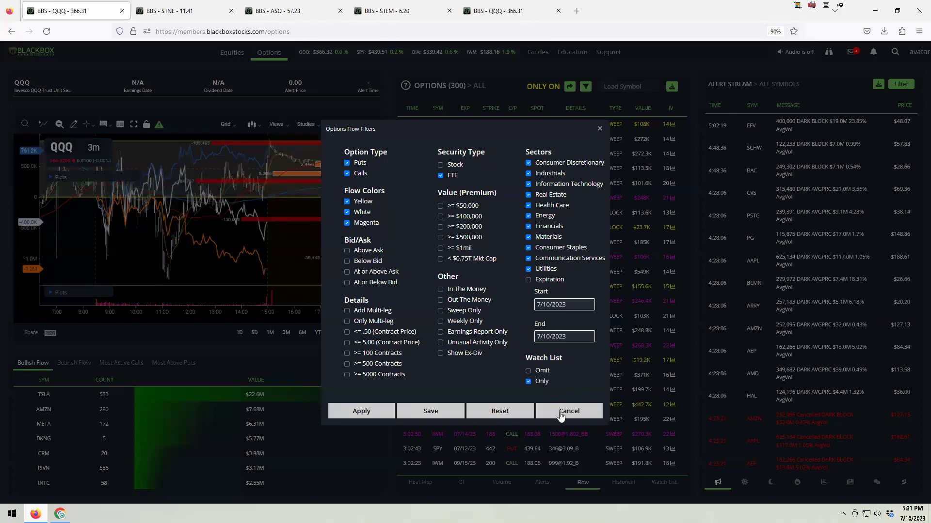
{"action": "left_click", "coordinate": [559, 412]}
Step: Mark SPY, QQQ and IWM as Only symbols in the watch list, and return to the options flow
{"action": "left_click", "coordinate": [662, 483]}
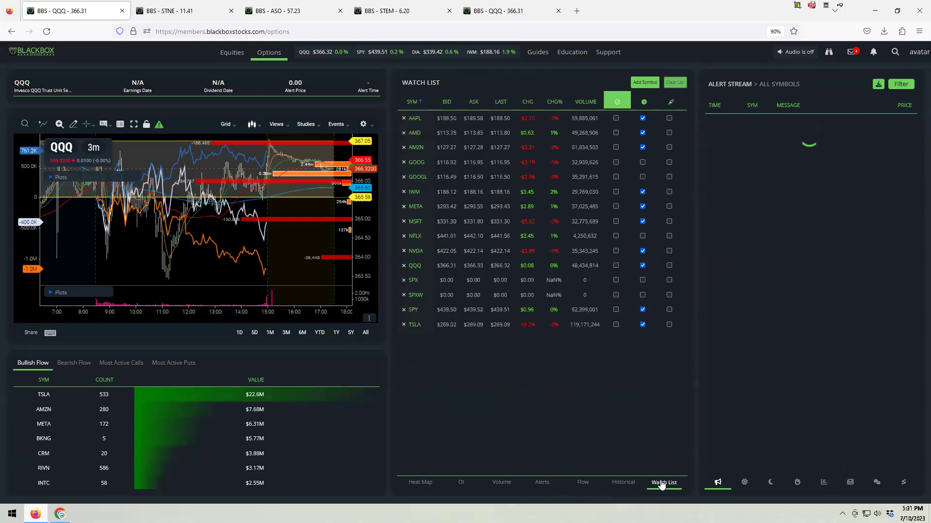
{"action": "left_click", "coordinate": [617, 310]}
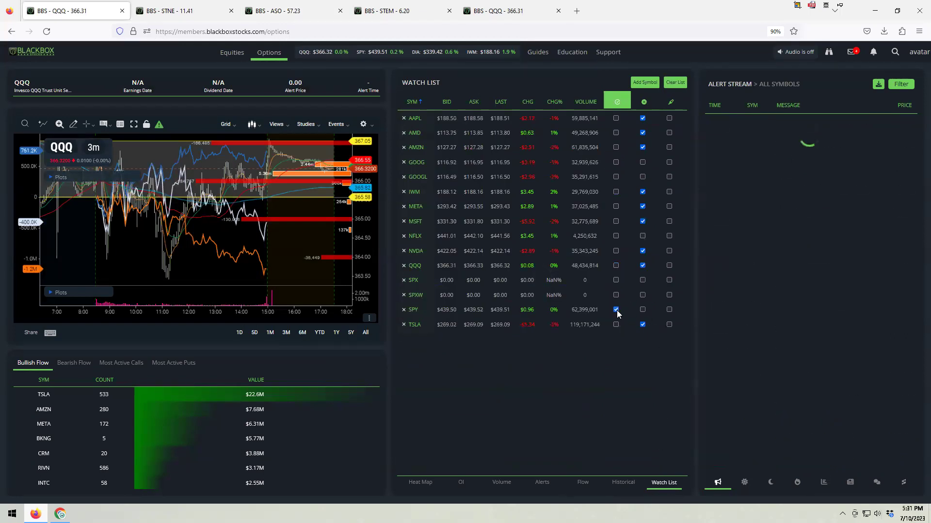
{"action": "left_click", "coordinate": [615, 265]}
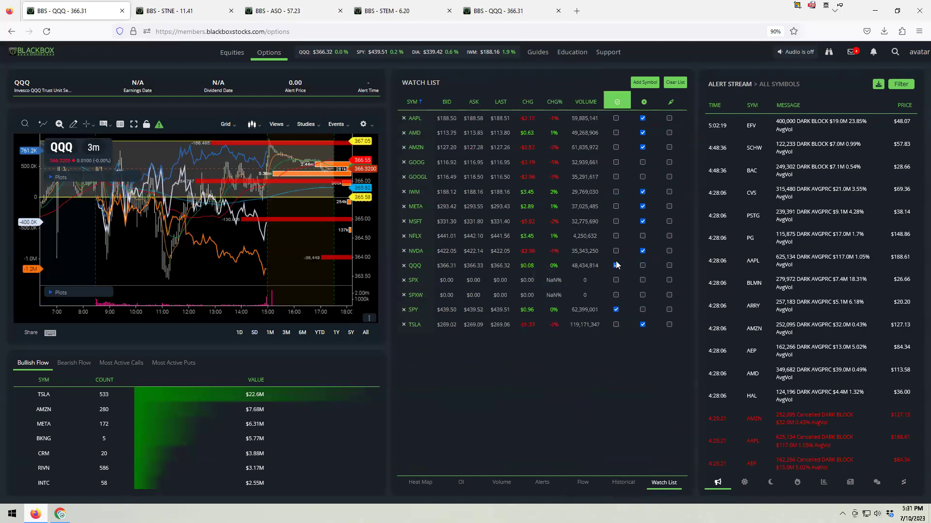
{"action": "left_click", "coordinate": [616, 192]}
{"action": "left_click", "coordinate": [583, 483]}
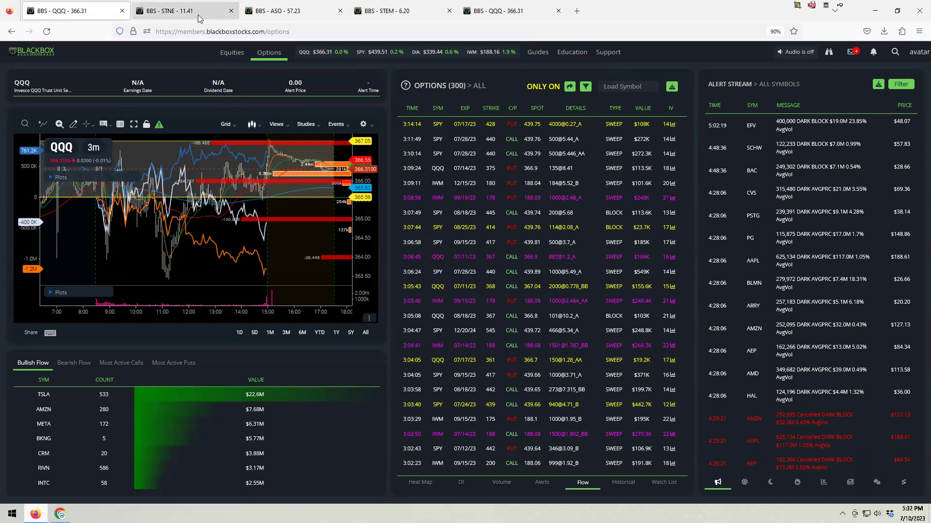
Step: On the STEM page, review the Only Multi-leg filter settings and read through the filtered multi-leg flow
{"action": "left_click", "coordinate": [272, 12]}
{"action": "left_click", "coordinate": [412, 10]}
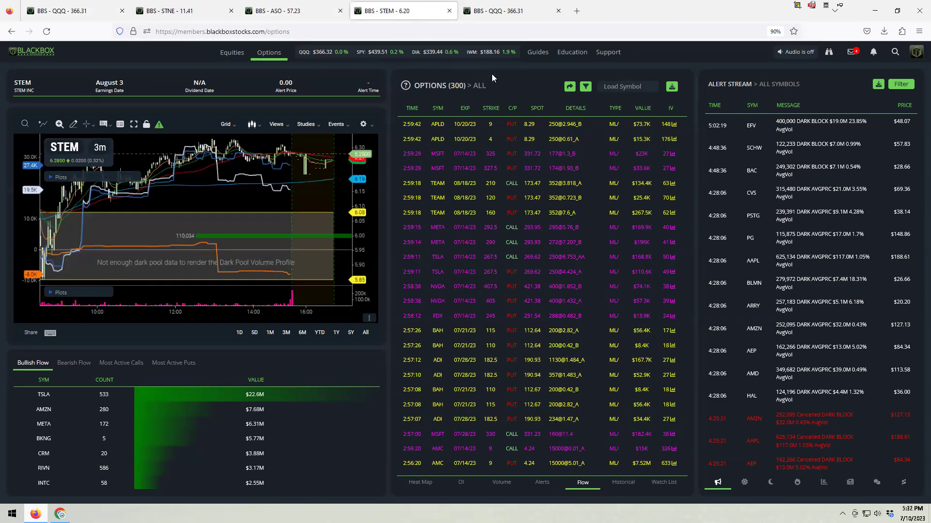
{"action": "left_click", "coordinate": [585, 86]}
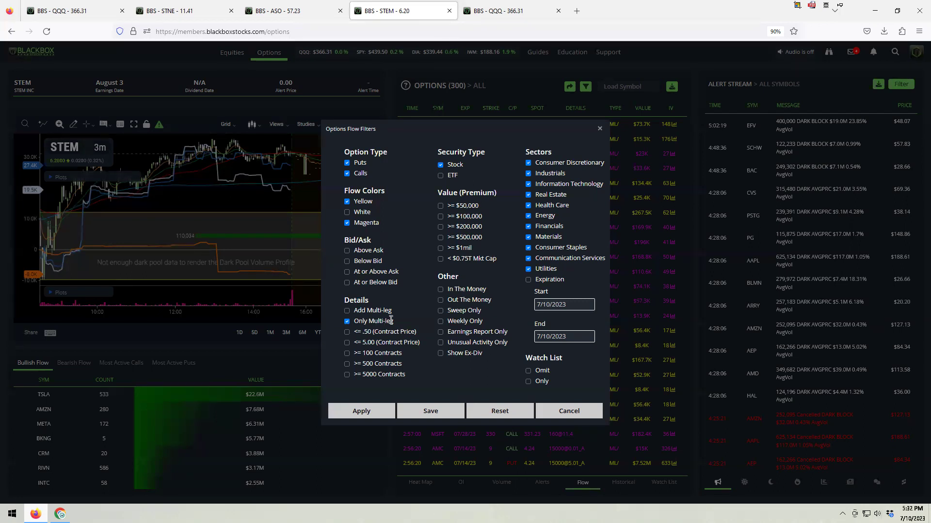
{"action": "left_click", "coordinate": [362, 412]}
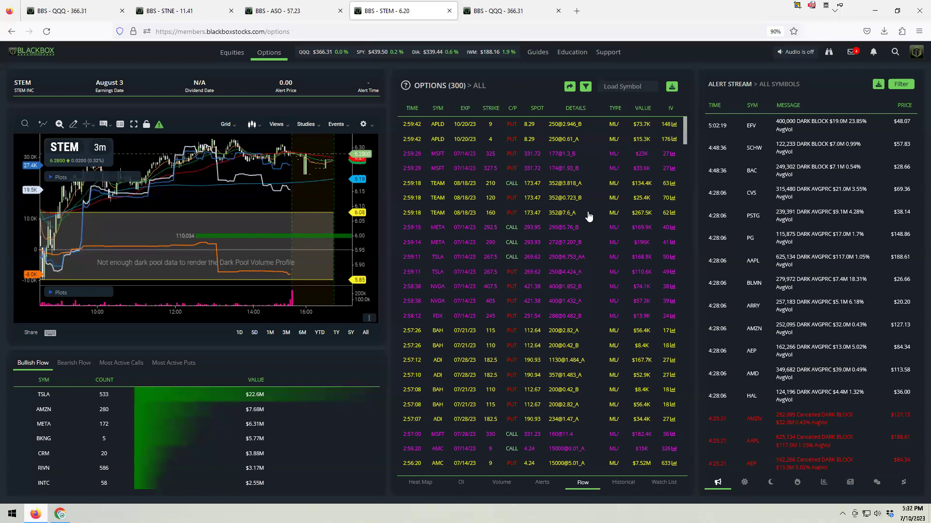
{"action": "scroll", "coordinate": [588, 217], "scroll_direction": "down", "scroll_amount": 10}
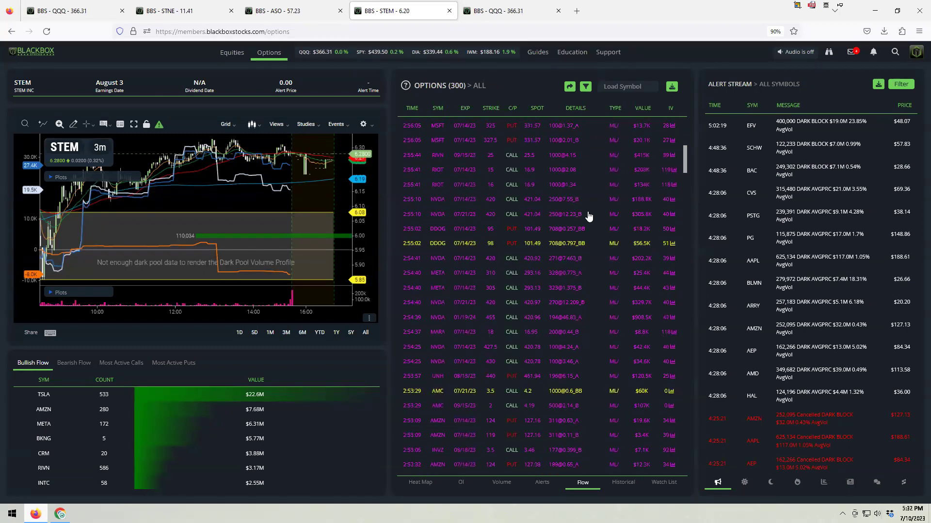
{"action": "scroll", "coordinate": [589, 216], "scroll_direction": "down", "scroll_amount": 3}
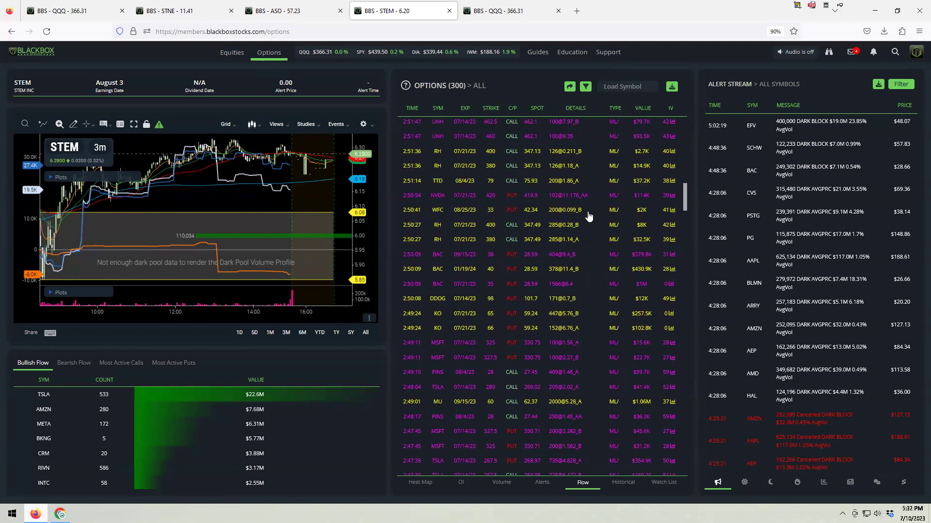
{"action": "scroll", "coordinate": [589, 217], "scroll_direction": "down", "scroll_amount": 4}
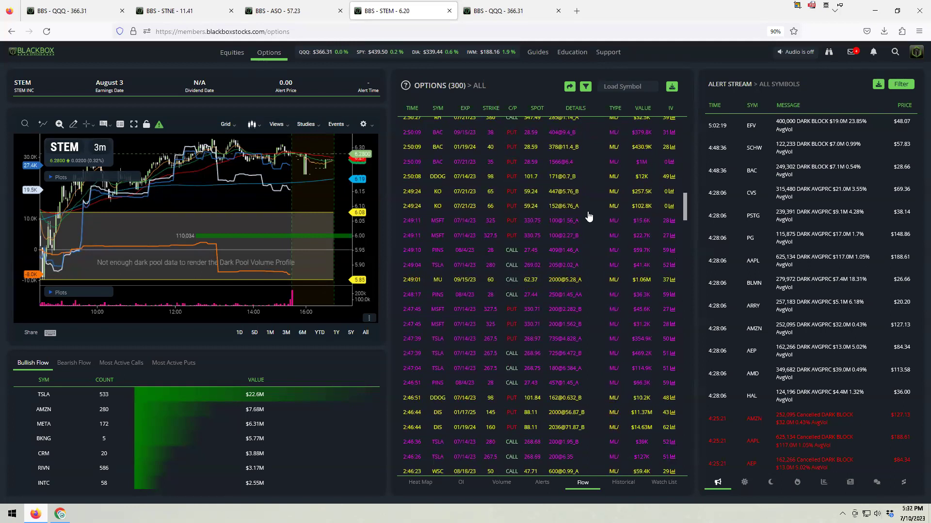
{"action": "scroll", "coordinate": [588, 217], "scroll_direction": "down", "scroll_amount": 10}
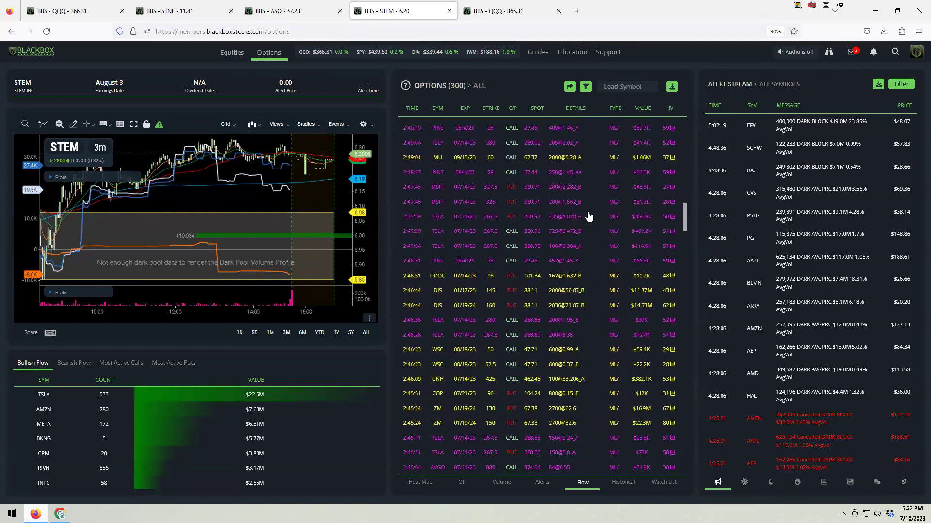
Step: Check the Yellow and Magenta flow color settings of the multi-leg page's filters, leaving both colors enabled
{"action": "left_click", "coordinate": [586, 88]}
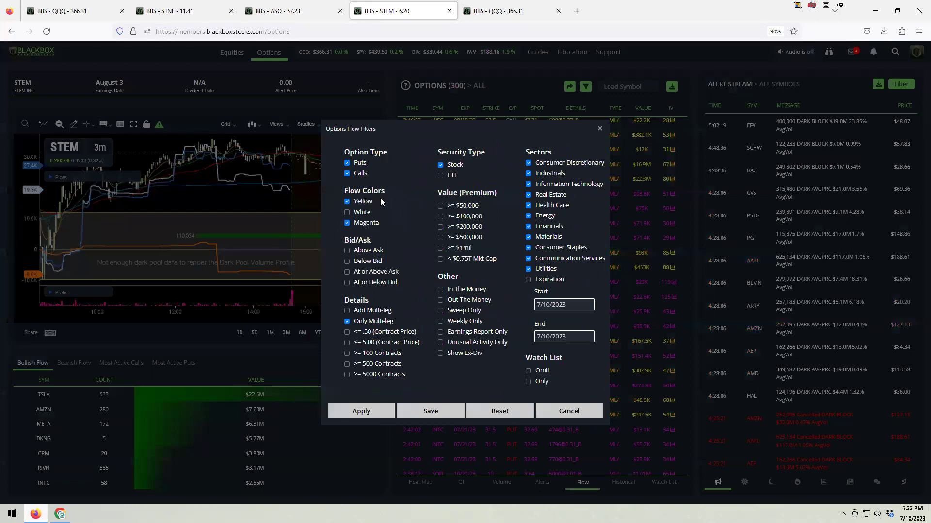
{"action": "left_click", "coordinate": [346, 221]}
{"action": "left_click", "coordinate": [377, 411]}
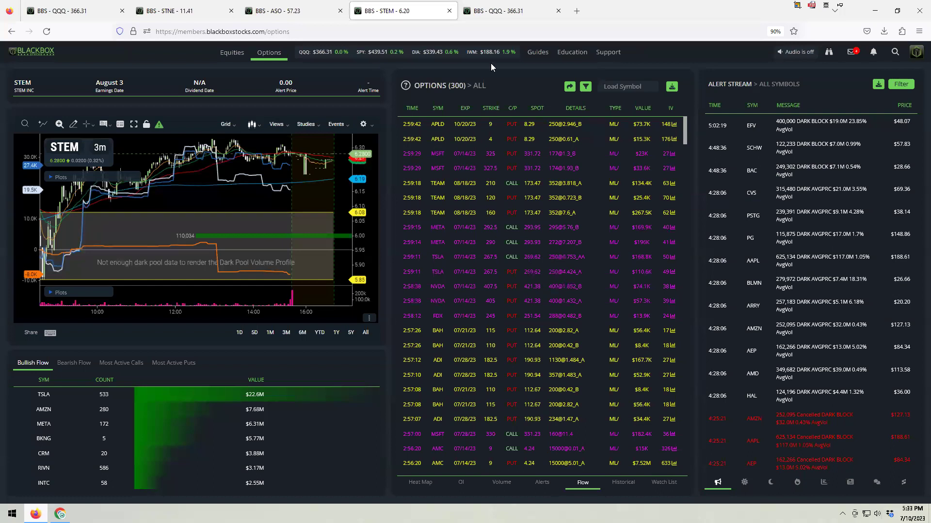
Step: On the last QQQ page, filter the yellow flow to Weekly Only trades with a premium of at least $50,000
{"action": "left_click", "coordinate": [512, 15]}
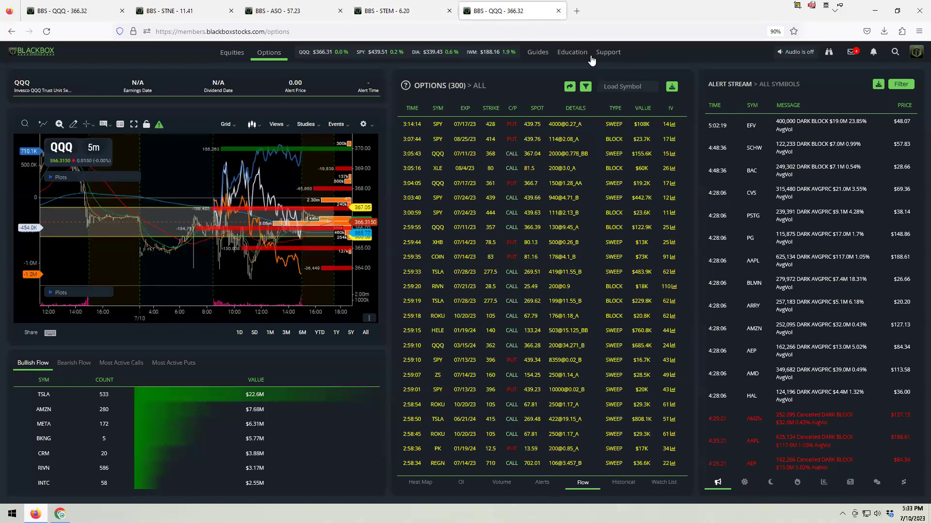
{"action": "left_click", "coordinate": [587, 88]}
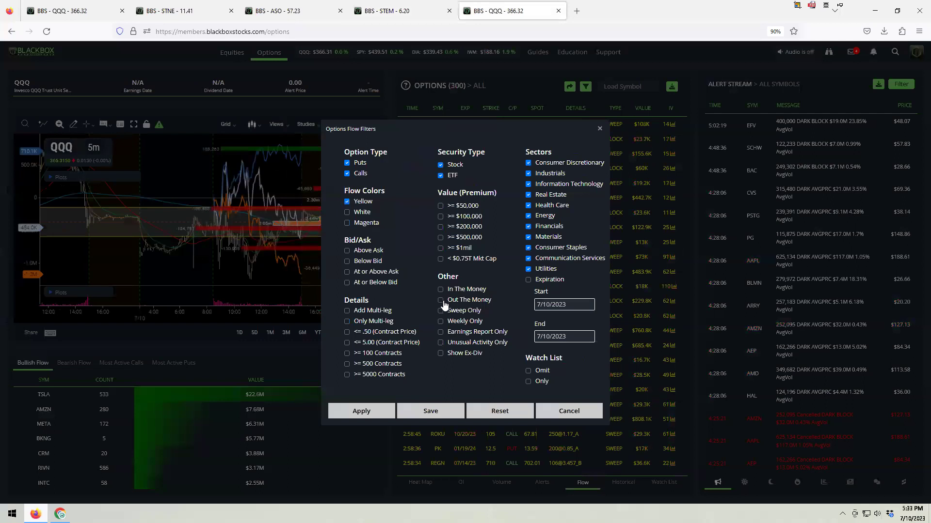
{"action": "left_click", "coordinate": [440, 323]}
{"action": "left_click", "coordinate": [440, 207]}
{"action": "left_click", "coordinate": [348, 251]}
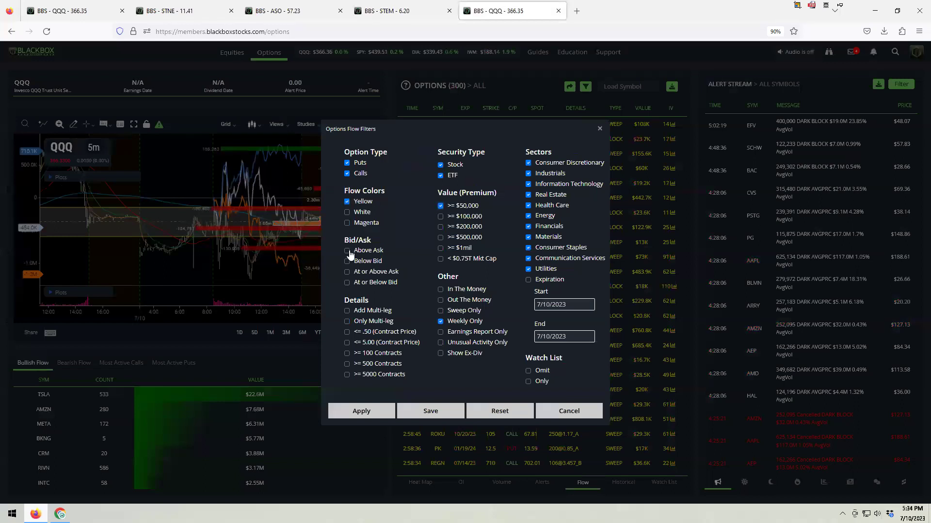
{"action": "left_click", "coordinate": [347, 273]}
{"action": "left_click", "coordinate": [347, 273]}
{"action": "left_click", "coordinate": [348, 251]}
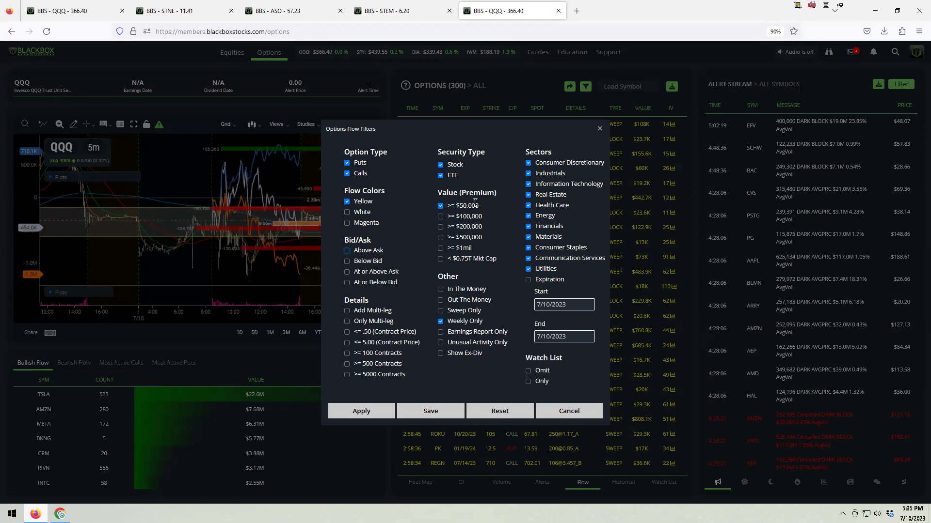
{"action": "left_click", "coordinate": [361, 412]}
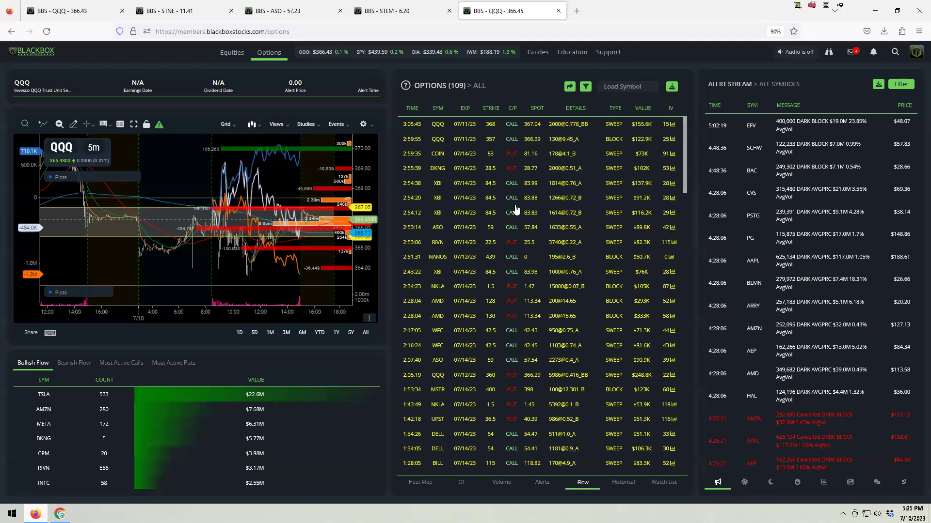
Step: On the ASO page, load the options flow for PYPL, view its 73-strike call, and return to the flow for all symbols
{"action": "left_click", "coordinate": [395, 10]}
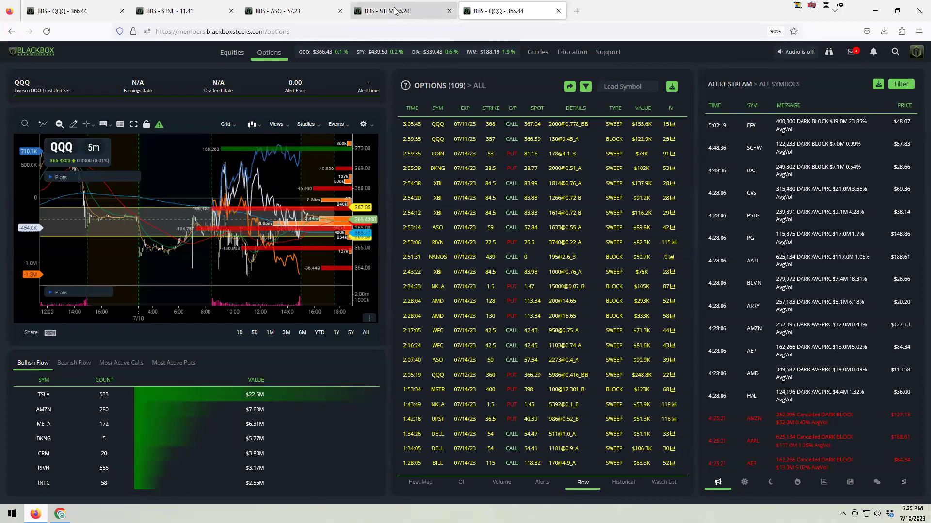
{"action": "left_click", "coordinate": [310, 11]}
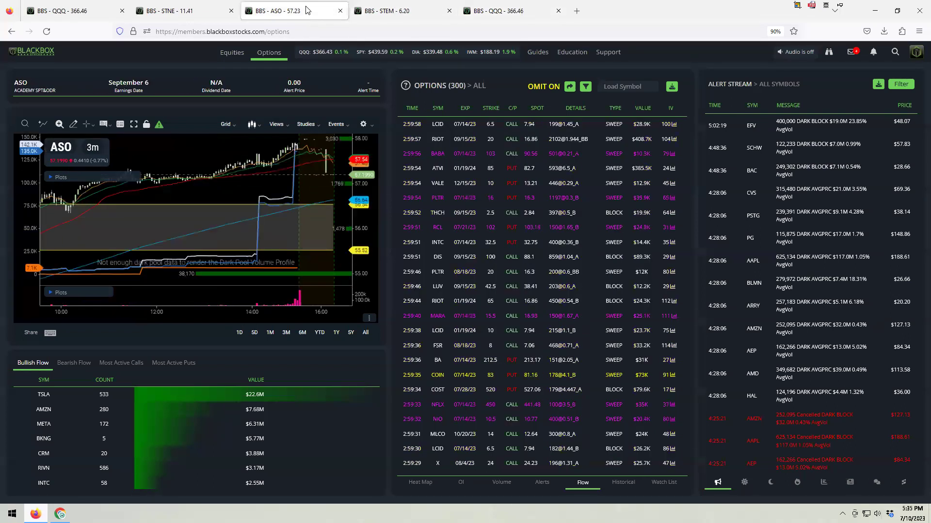
{"action": "left_click", "coordinate": [644, 84]}
{"action": "type", "text": "PYPL"}
{"action": "left_click", "coordinate": [615, 122]}
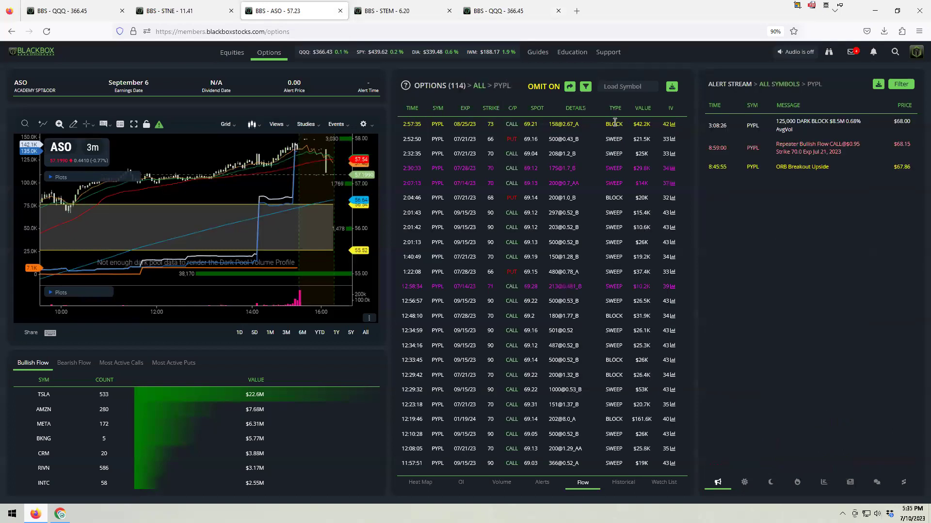
{"action": "left_click", "coordinate": [476, 122]}
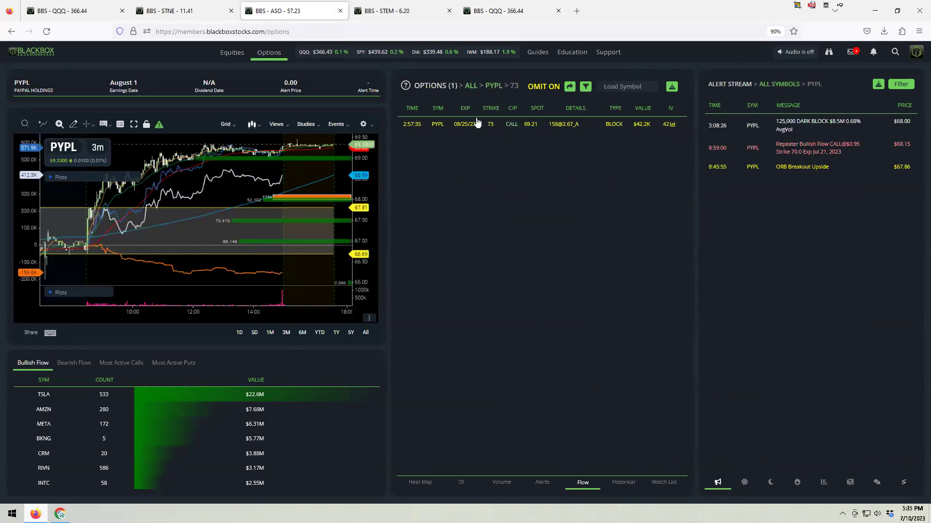
{"action": "left_click", "coordinate": [466, 87]}
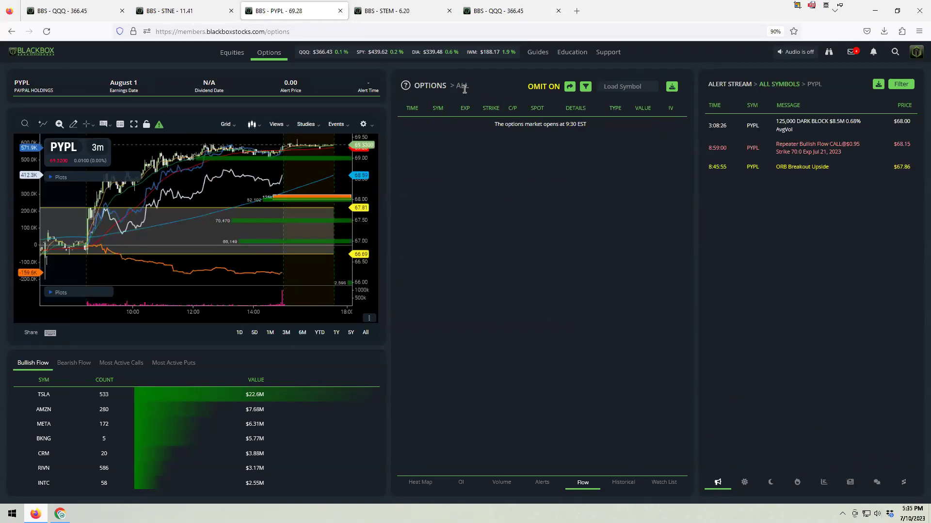
Step: On the last QQQ page, remove the >= $50,000 premium and Weekly Only filters from the yellow flow
{"action": "left_click", "coordinate": [455, 13]}
{"action": "left_click", "coordinate": [495, 15]}
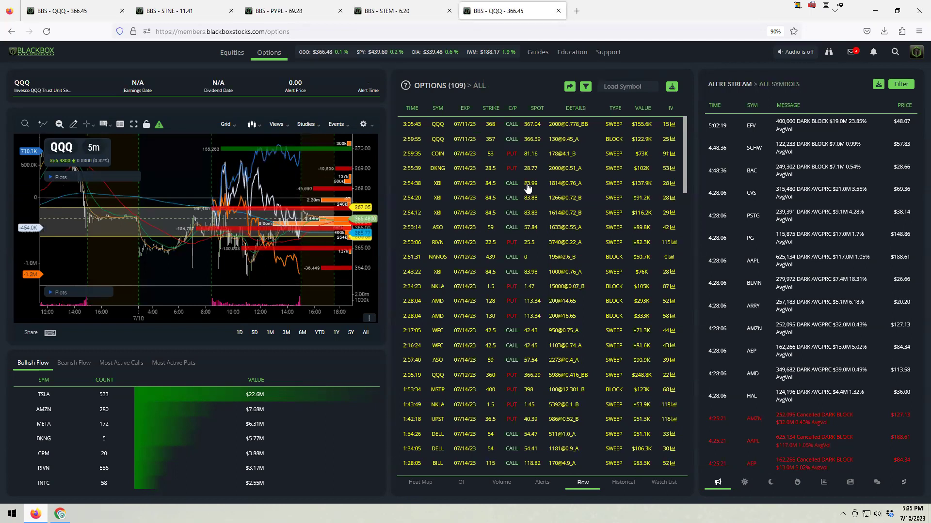
{"action": "left_click", "coordinate": [587, 86]}
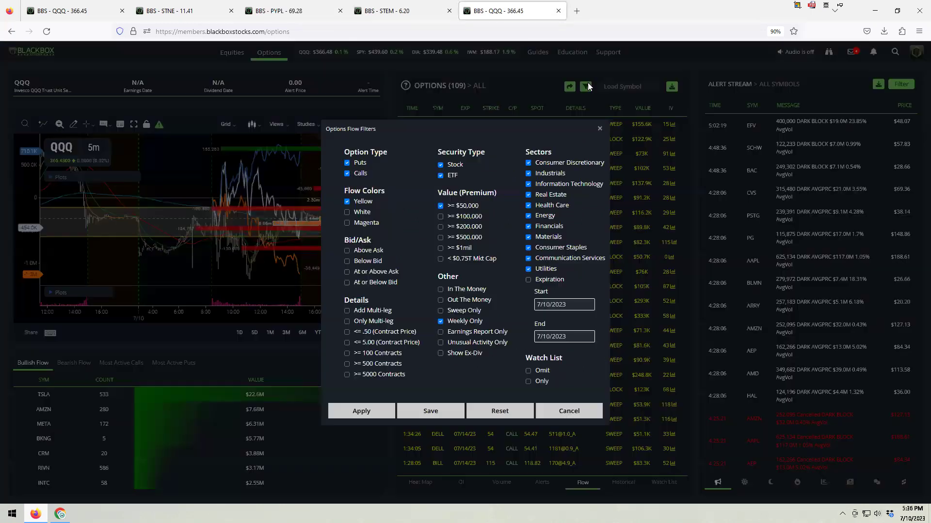
{"action": "left_click", "coordinate": [441, 206]}
{"action": "left_click", "coordinate": [442, 323]}
{"action": "left_click", "coordinate": [375, 413]}
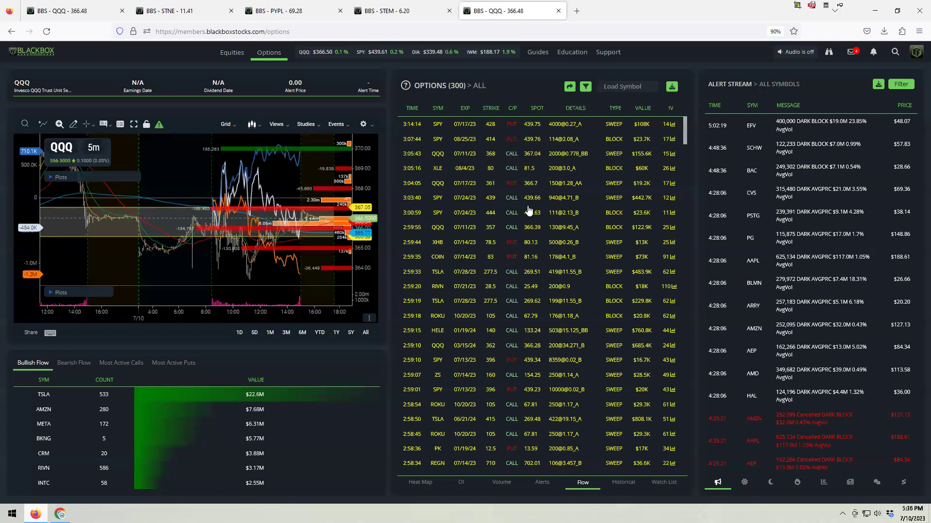
Step: On the PYPL page, check which watch list symbols are marked for omission, and return to the options flow
{"action": "left_click", "coordinate": [326, 18]}
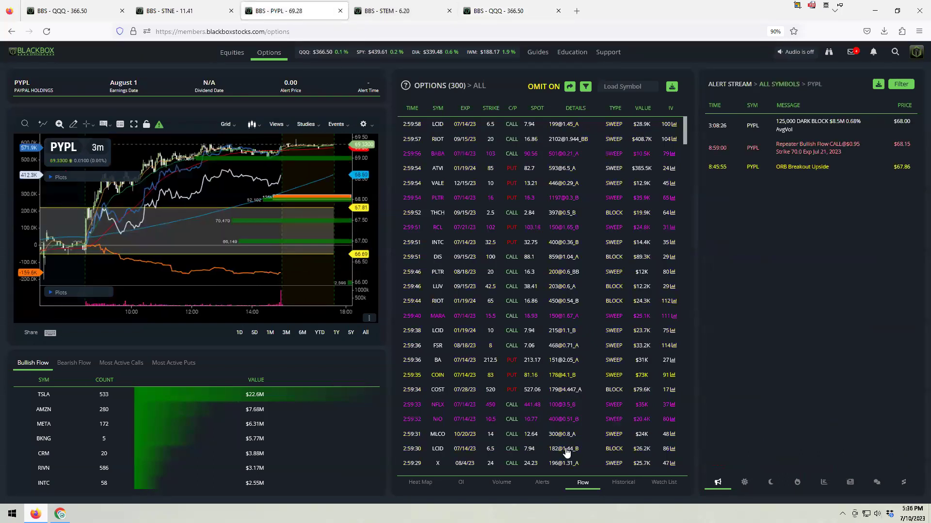
{"action": "left_click", "coordinate": [663, 485]}
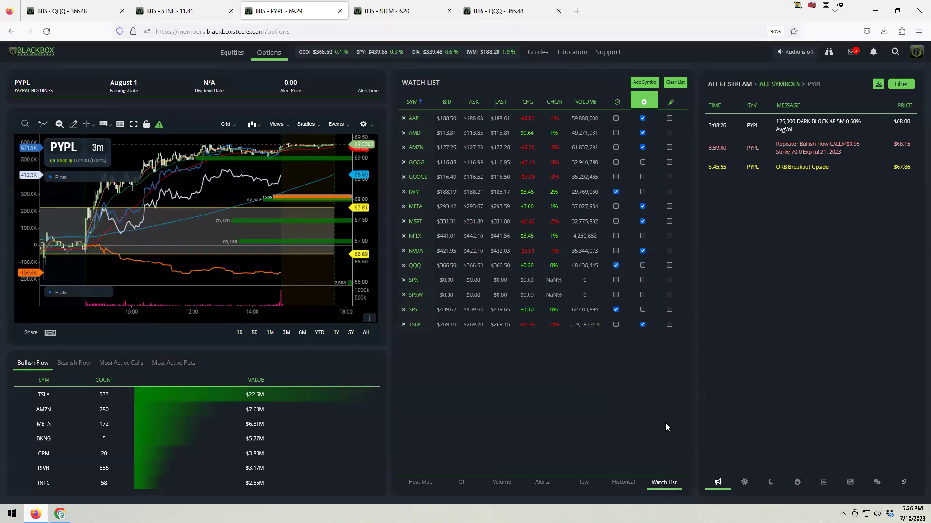
{"action": "left_click", "coordinate": [585, 484]}
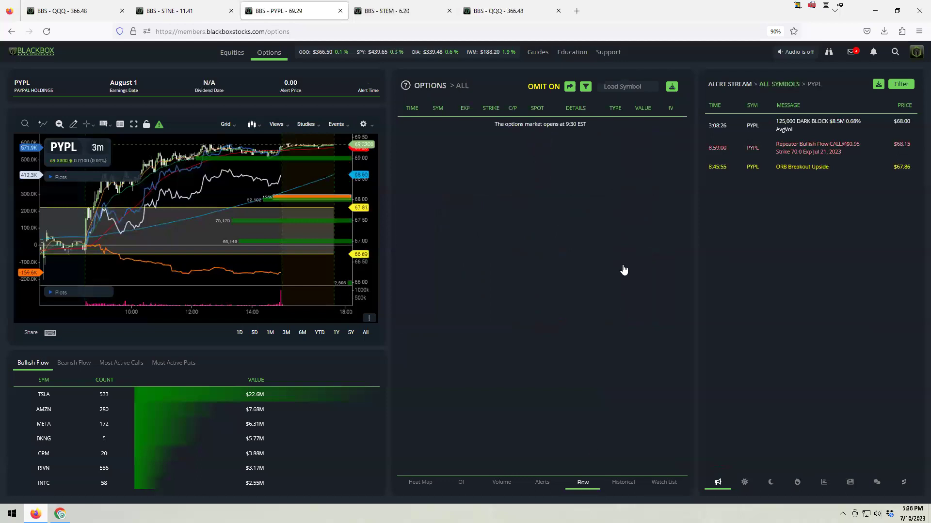
Step: Try the Bid/Ask filters and the premium filters from $50,000 to $500,000 on the PYPL page, and clear them again
{"action": "left_click", "coordinate": [586, 85]}
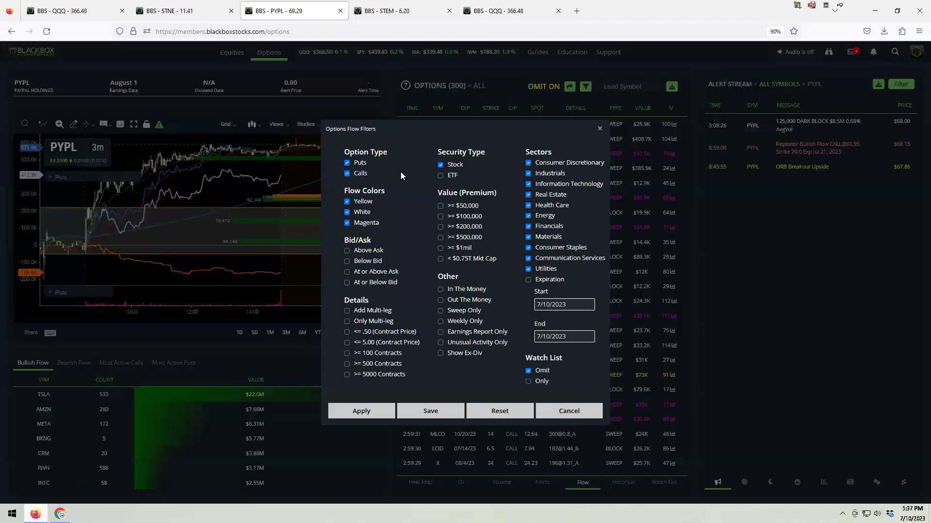
{"action": "left_click", "coordinate": [347, 252]}
{"action": "left_click", "coordinate": [346, 263]}
{"action": "left_click", "coordinate": [348, 272]}
{"action": "left_click", "coordinate": [347, 282]}
{"action": "left_click", "coordinate": [440, 207]}
{"action": "left_click", "coordinate": [440, 217]}
{"action": "left_click", "coordinate": [441, 227]}
{"action": "left_click", "coordinate": [441, 238]}
{"action": "left_click", "coordinate": [440, 206]}
{"action": "left_click", "coordinate": [440, 216]}
{"action": "left_click", "coordinate": [440, 227]}
{"action": "left_click", "coordinate": [440, 237]}
{"action": "left_click", "coordinate": [347, 250]}
{"action": "left_click", "coordinate": [347, 281]}
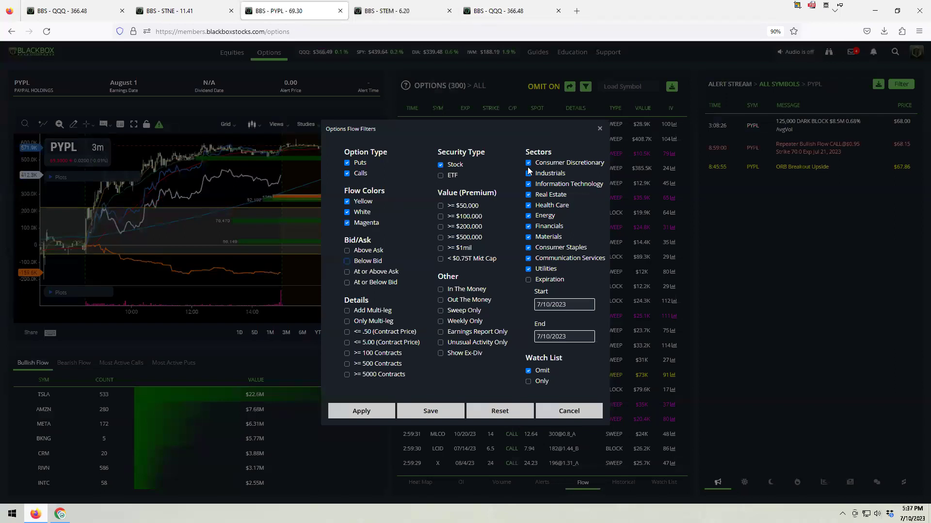
Step: Try switching the Expiration and Health Care filters, and cancel the filter changes
{"action": "left_click", "coordinate": [529, 279]}
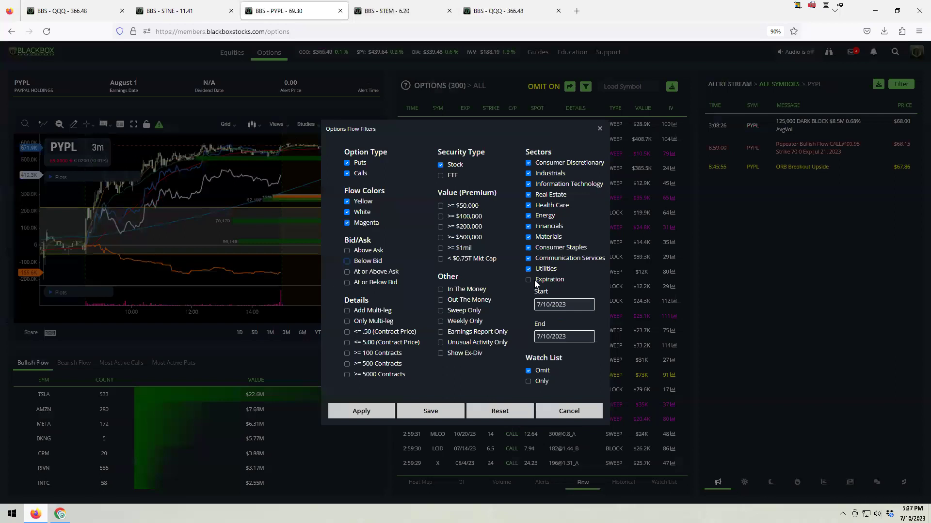
{"action": "left_click", "coordinate": [528, 205]}
{"action": "left_click", "coordinate": [528, 206]}
{"action": "left_click", "coordinate": [528, 281]}
{"action": "left_click", "coordinate": [560, 413]}
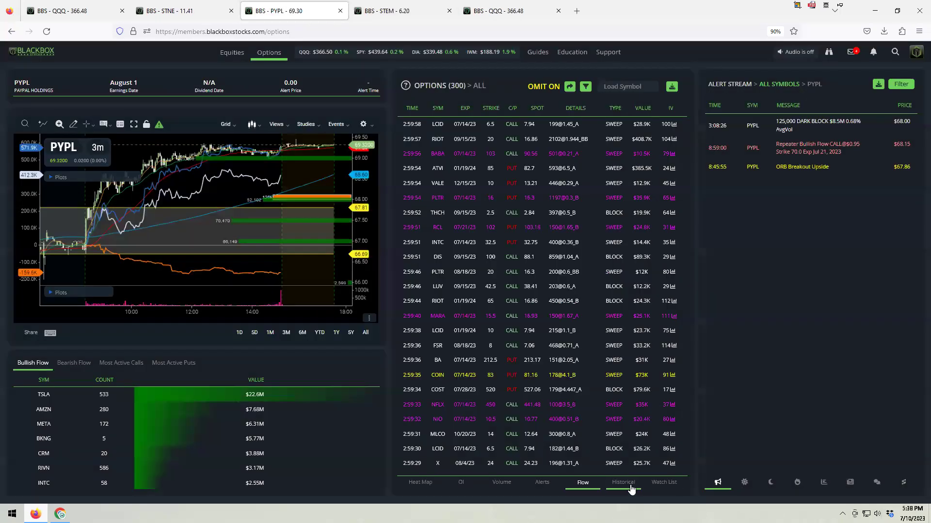
Step: Open the historical options flow and review its filter settings, including the Expiration option, leaving them unchanged
{"action": "left_click", "coordinate": [630, 486]}
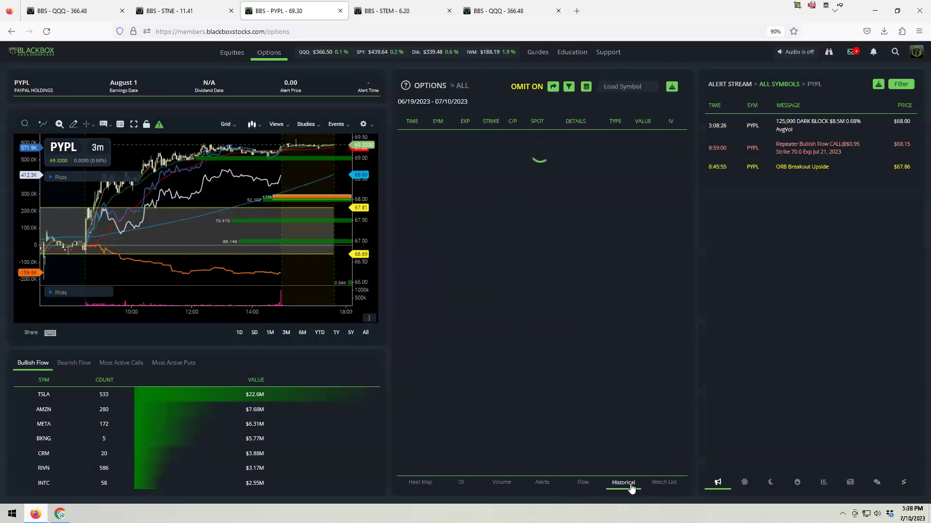
{"action": "left_click", "coordinate": [569, 87]}
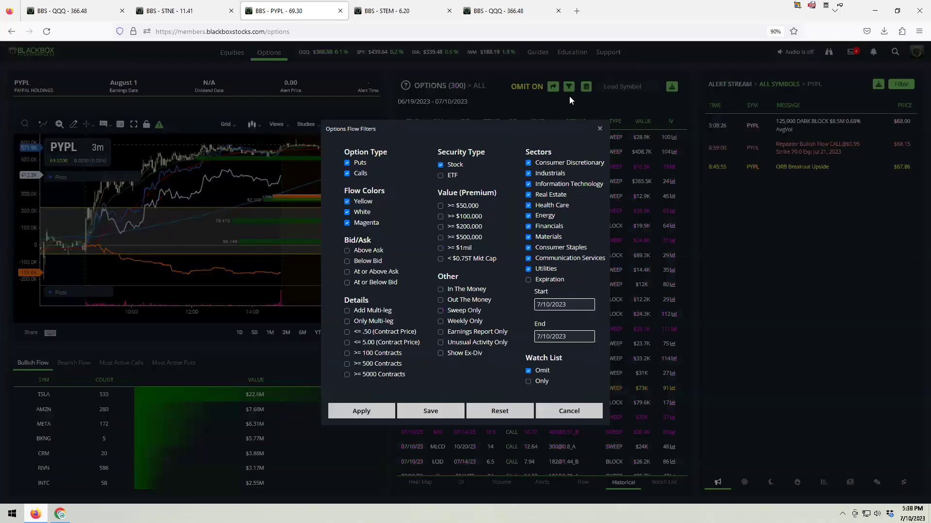
{"action": "left_click", "coordinate": [529, 281]}
{"action": "left_click", "coordinate": [528, 282]}
{"action": "left_click", "coordinate": [600, 129]}
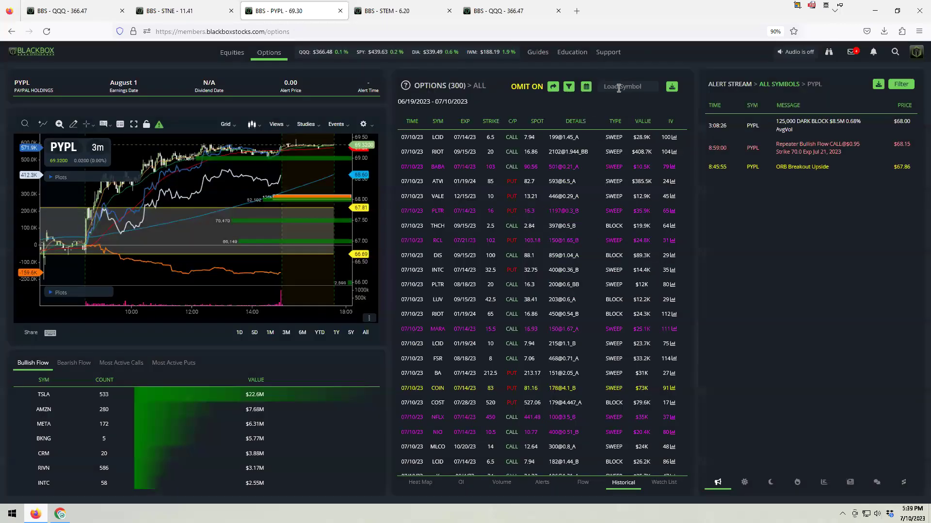
Step: Filter the historical options flow to Unusual Activity Only
{"action": "left_click", "coordinate": [567, 91]}
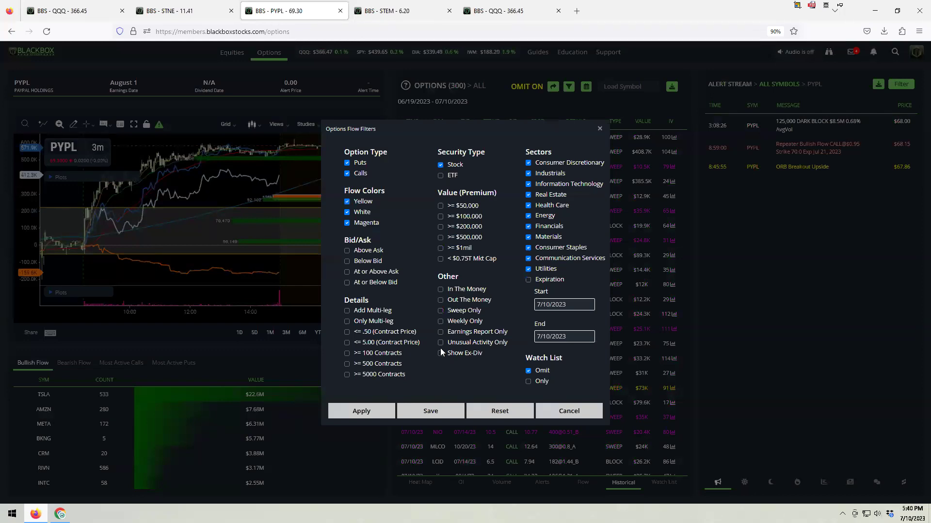
{"action": "left_click", "coordinate": [440, 343]}
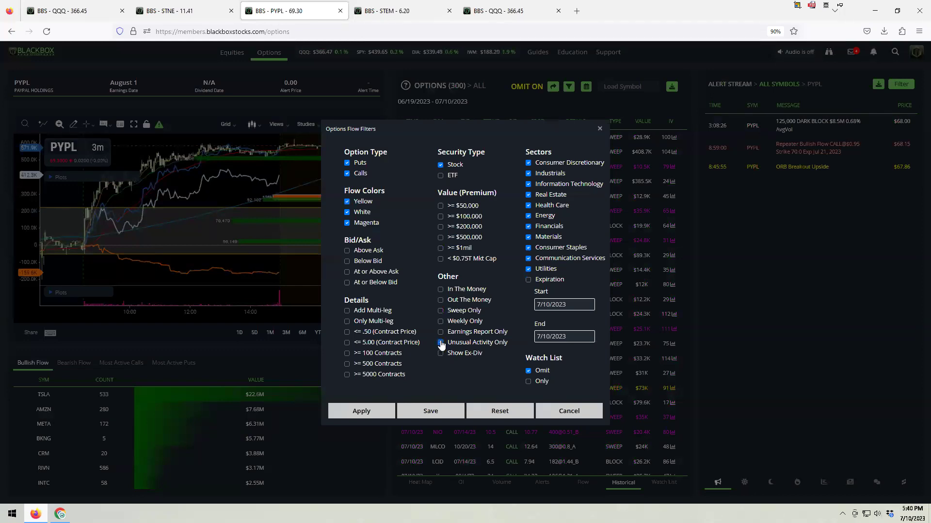
{"action": "left_click", "coordinate": [361, 411]}
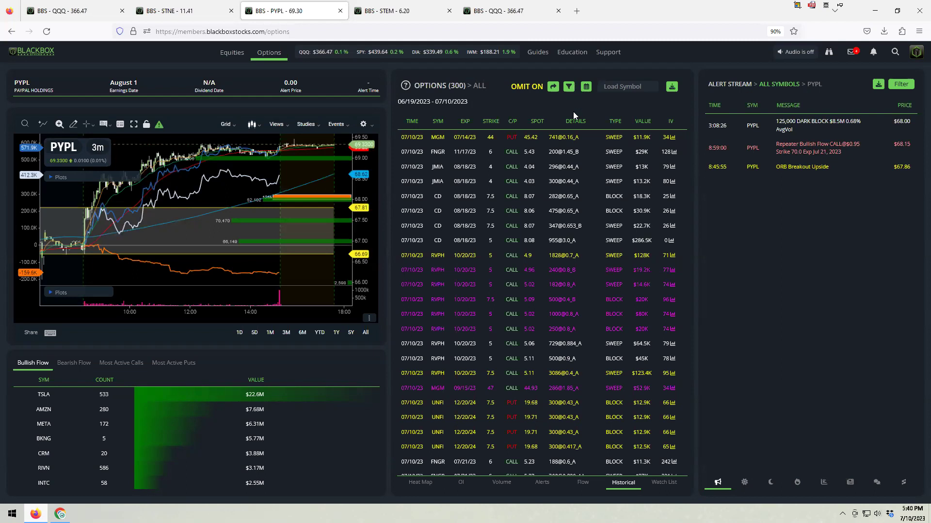
Step: Show only the RVPH trades in the historical flow, and return both the alert stream and the flow to all symbols
{"action": "left_click", "coordinate": [437, 289]}
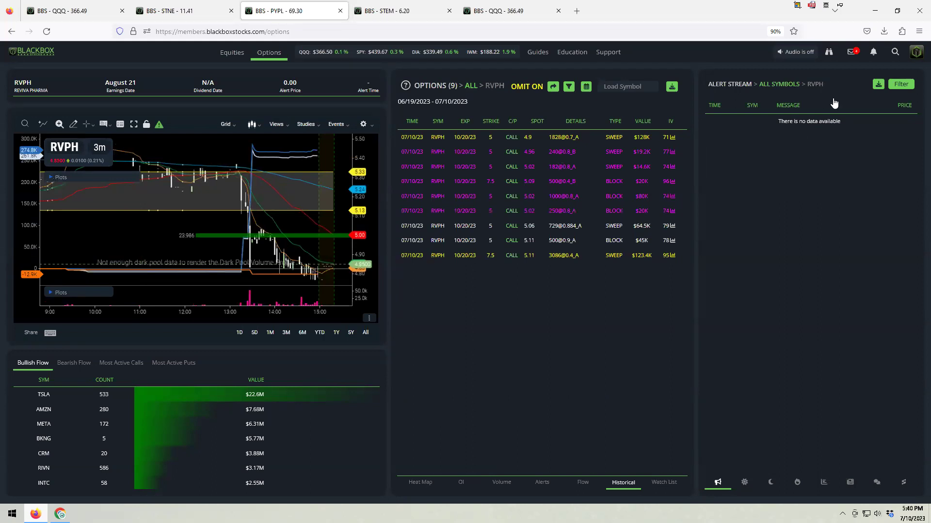
{"action": "left_click", "coordinate": [784, 83]}
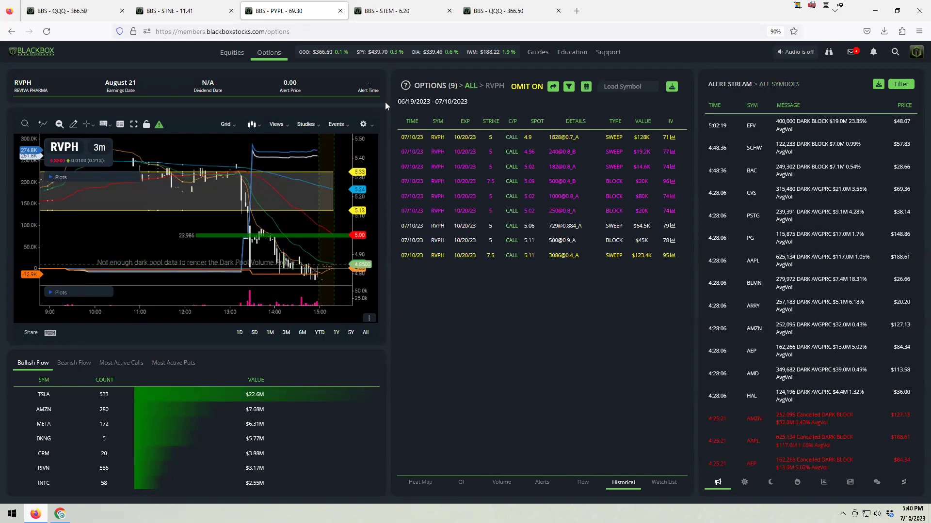
{"action": "left_click", "coordinate": [466, 87]}
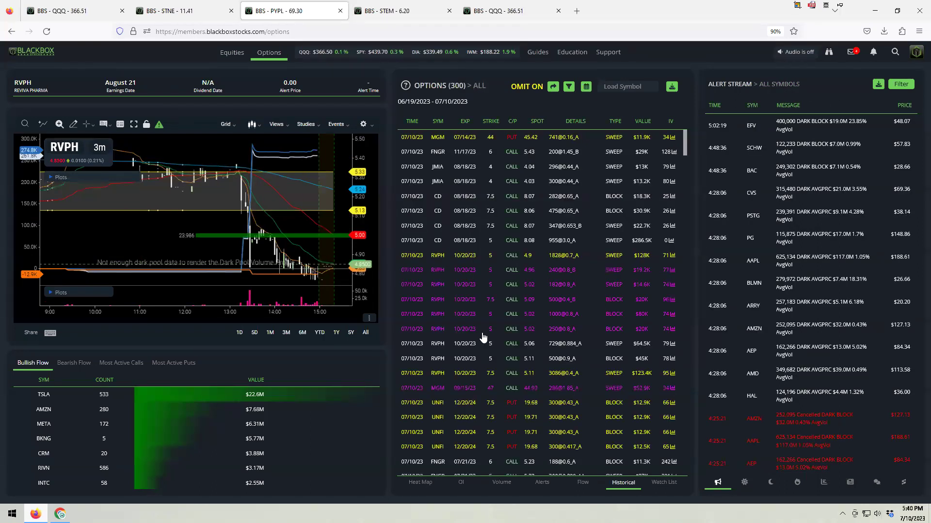
{"action": "scroll", "coordinate": [477, 369], "scroll_direction": "down", "scroll_amount": 1}
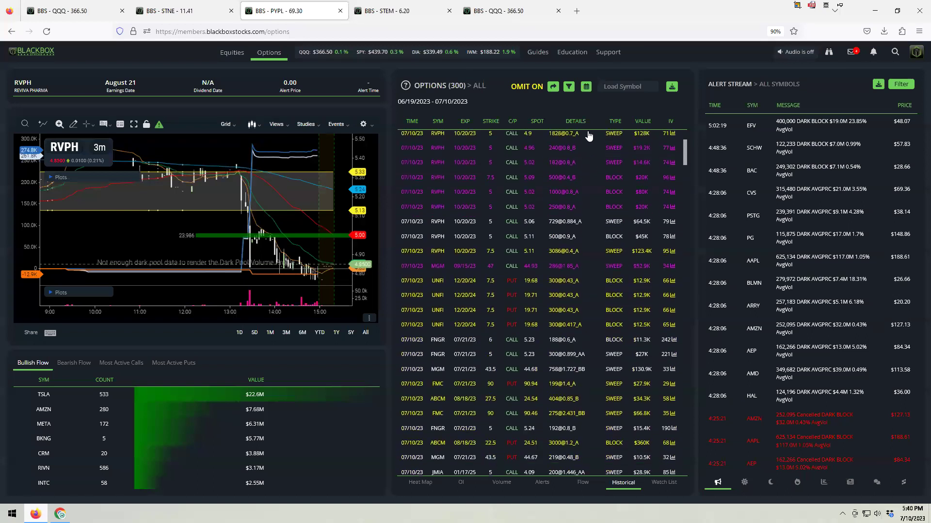
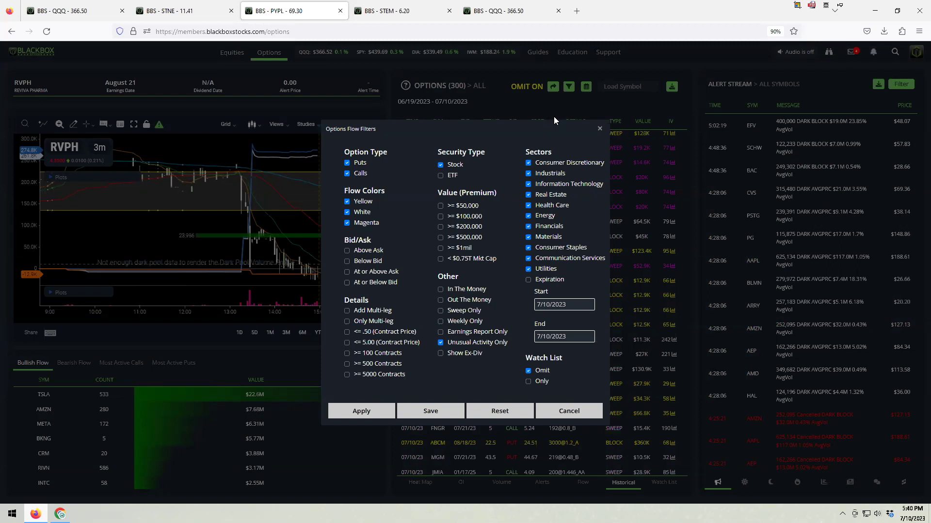
Step: Filter the historical flow to yellow trades with premium >= $200,000, with Unusual Activity Only and the watch list Omit switched off
{"action": "left_click", "coordinate": [441, 343]}
{"action": "left_click", "coordinate": [528, 371]}
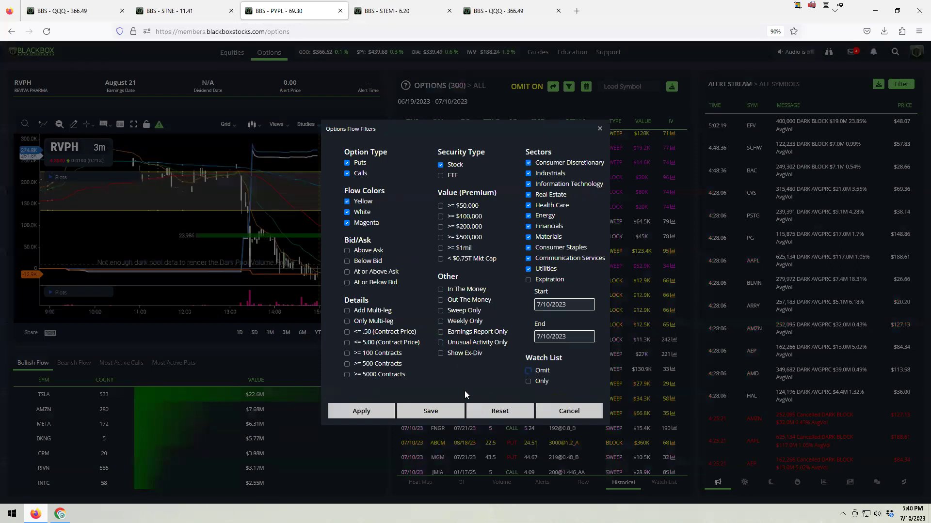
{"action": "left_click", "coordinate": [441, 227]}
{"action": "left_click", "coordinate": [347, 213]}
{"action": "left_click", "coordinate": [348, 224]}
{"action": "left_click", "coordinate": [361, 411]}
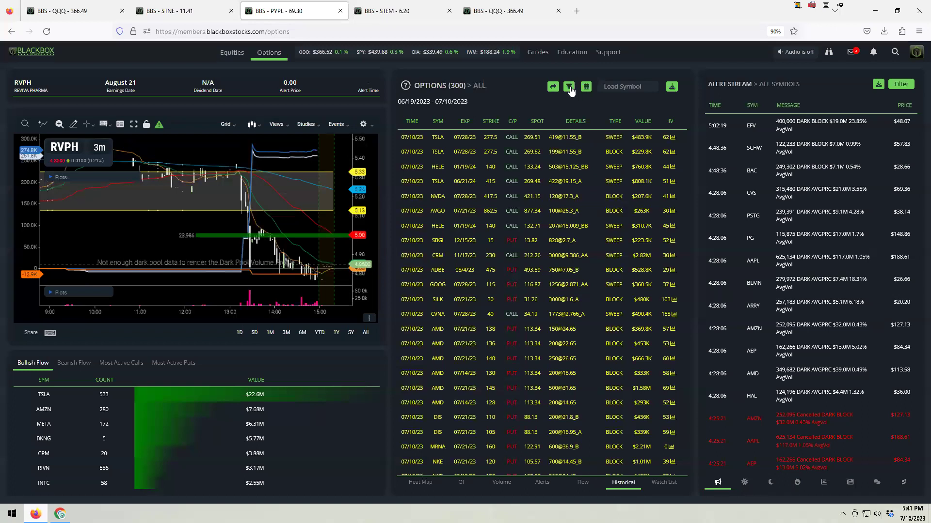
{"action": "scroll", "coordinate": [521, 286], "scroll_direction": "down", "scroll_amount": 15}
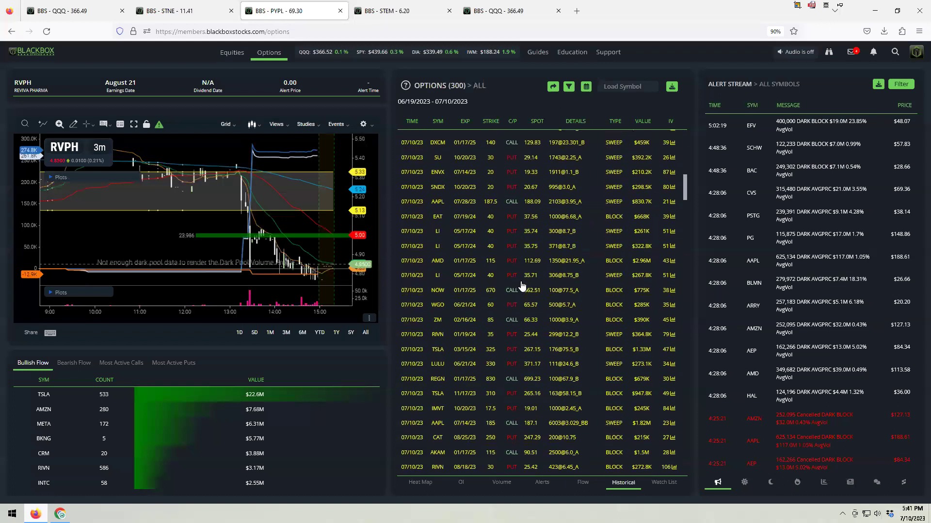
{"action": "scroll", "coordinate": [522, 286], "scroll_direction": "down", "scroll_amount": 10}
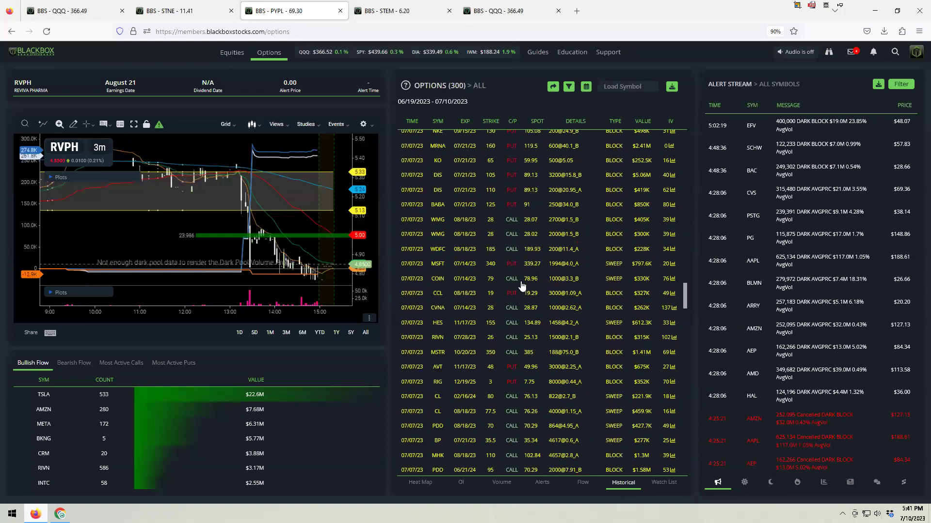
Step: Try clearing the >= $200,000 premium filter and switching the White flow color, and close the filters without applying the changes
{"action": "left_click", "coordinate": [568, 89]}
{"action": "left_click", "coordinate": [441, 226]}
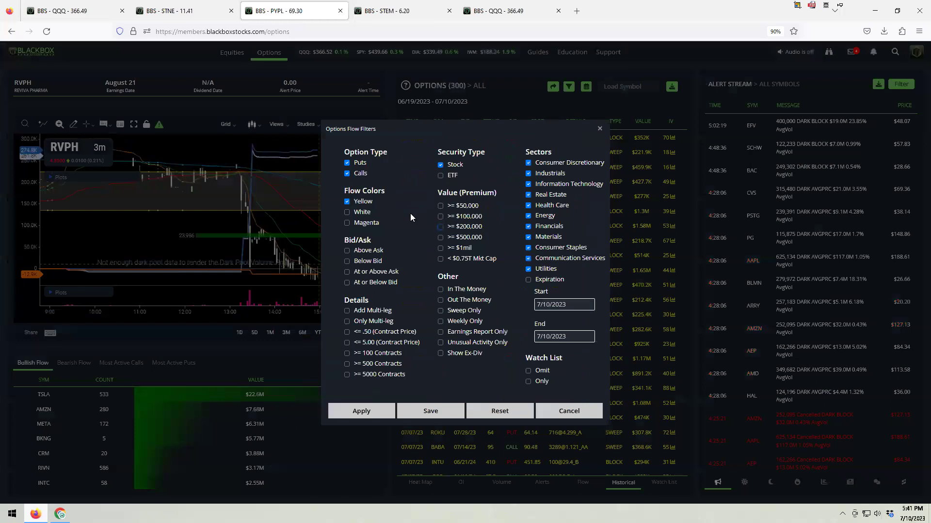
{"action": "left_click", "coordinate": [347, 213]}
{"action": "left_click", "coordinate": [347, 214]}
{"action": "left_click", "coordinate": [600, 129]}
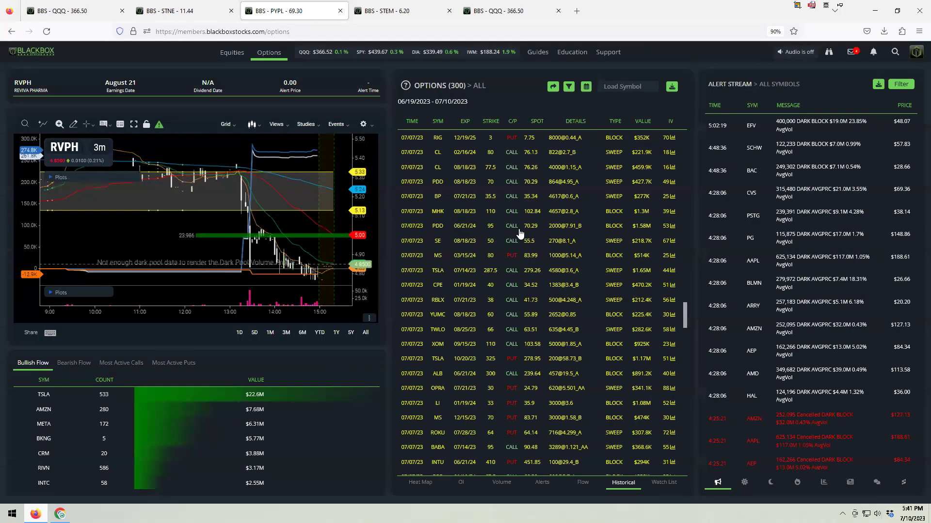
Step: Filter the historical flow to yellow, white and magenta trades with premium >= $1mil instead of >= $200,000
{"action": "mouse_move", "coordinate": [571, 53]}
{"action": "left_click", "coordinate": [569, 87]}
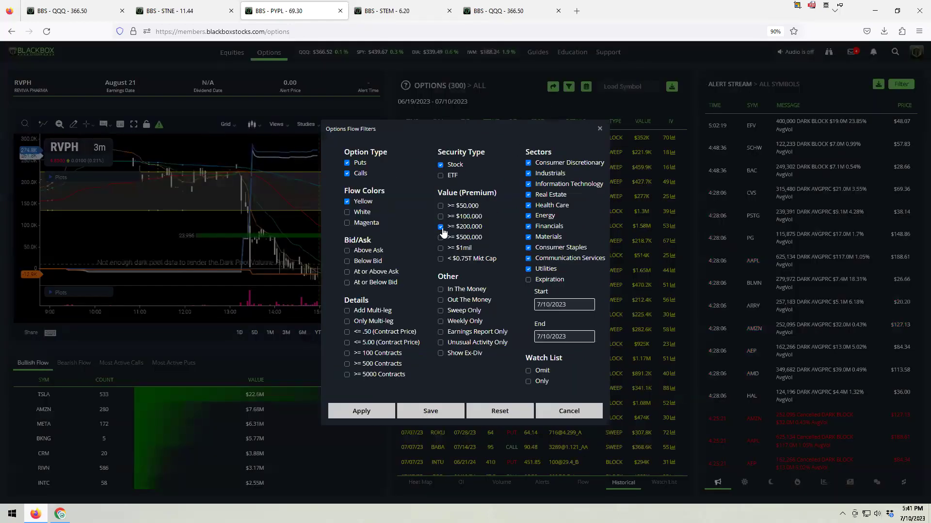
{"action": "left_click", "coordinate": [441, 228]}
{"action": "left_click", "coordinate": [346, 213]}
{"action": "left_click", "coordinate": [346, 223]}
{"action": "left_click", "coordinate": [438, 248]}
{"action": "left_click", "coordinate": [383, 413]}
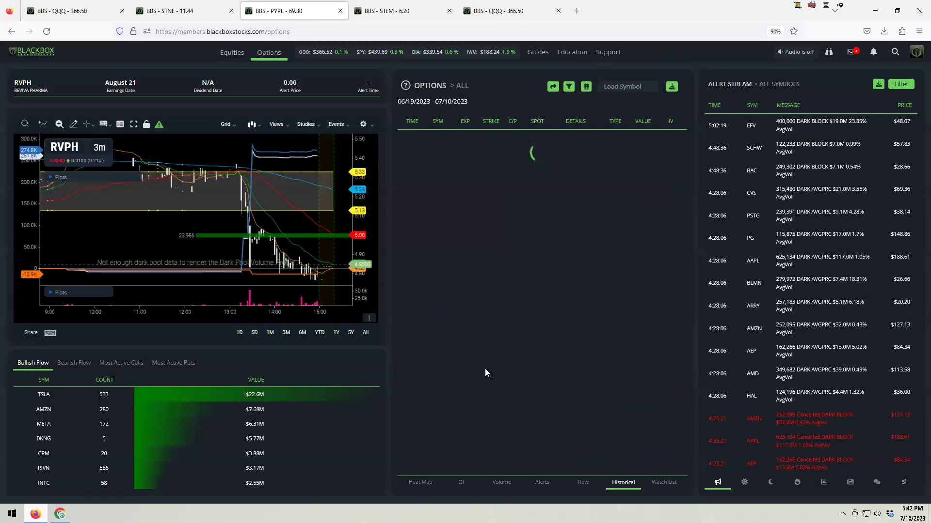
Step: Examine the CRM trades in the historical flow, and return the list to all symbols
{"action": "scroll", "coordinate": [544, 289], "scroll_direction": "down", "scroll_amount": 3}
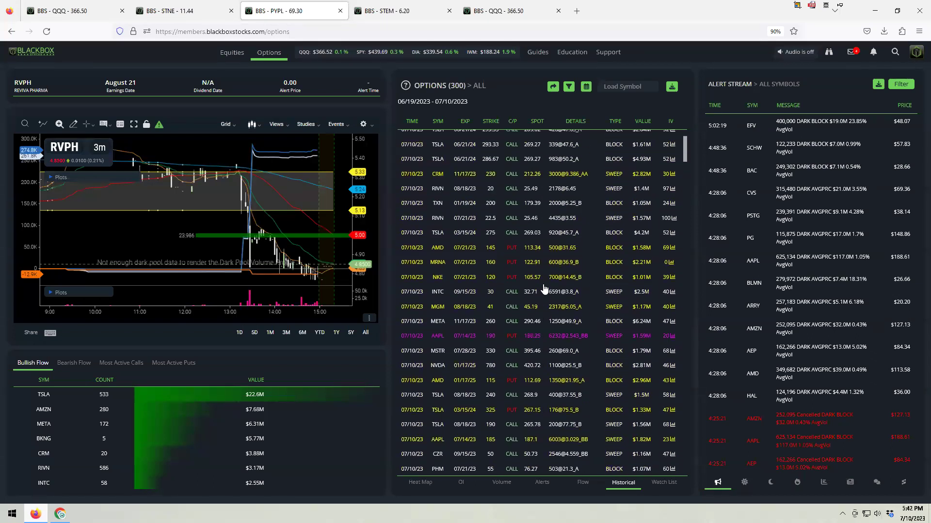
{"action": "left_click", "coordinate": [456, 175]}
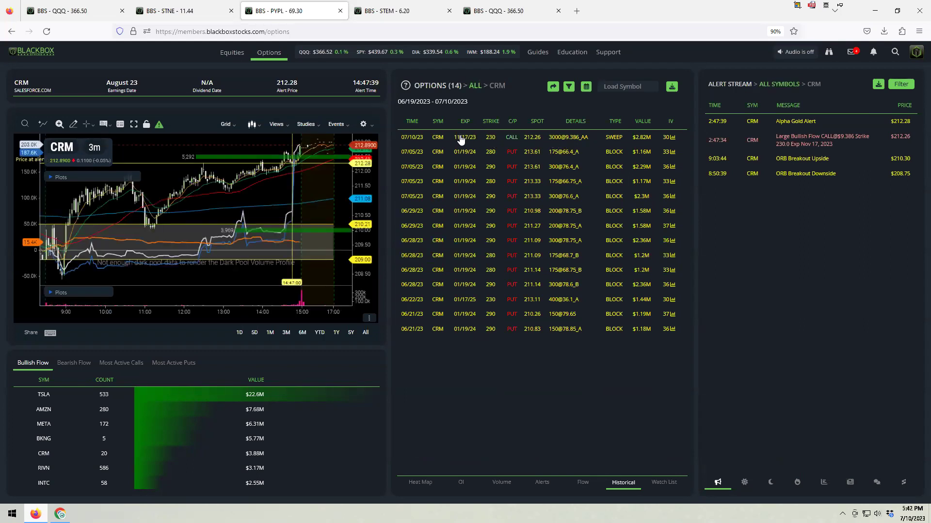
{"action": "left_click", "coordinate": [475, 85]}
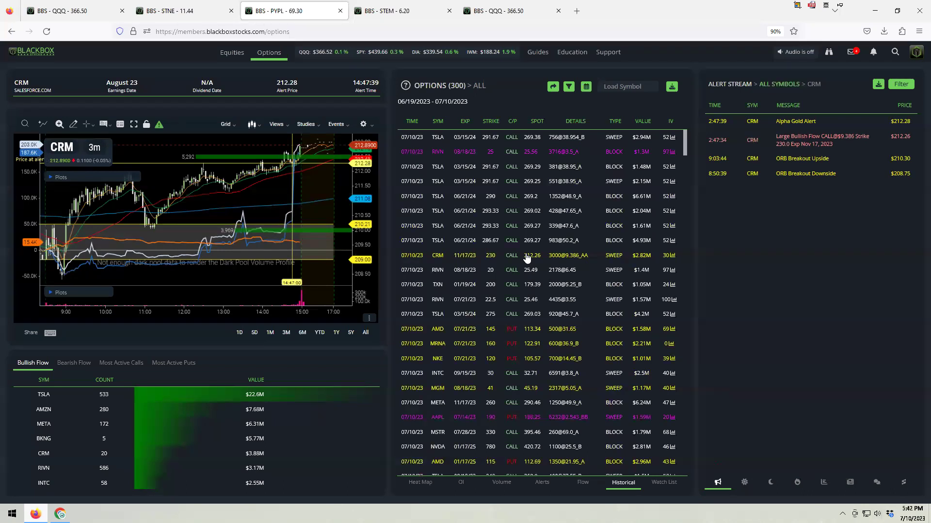
Step: Remove the >= $1mil premium filter from the historical flow, and return the alert stream to all symbols
{"action": "left_click", "coordinate": [568, 86]}
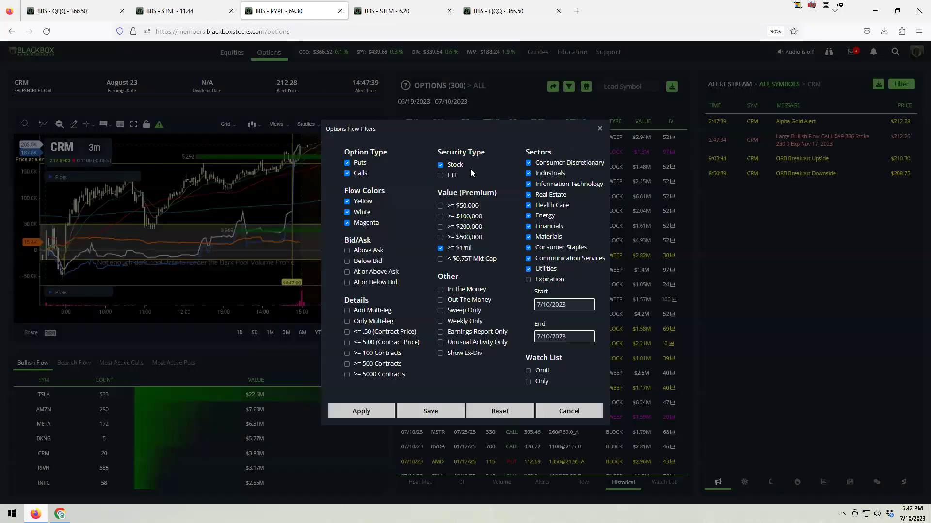
{"action": "left_click", "coordinate": [441, 248]}
{"action": "left_click", "coordinate": [356, 416]}
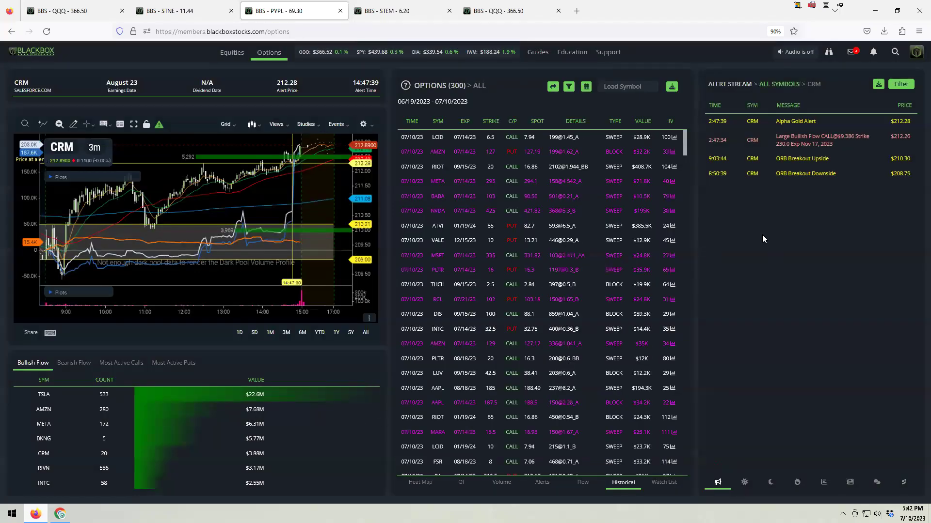
{"action": "left_click", "coordinate": [788, 83]}
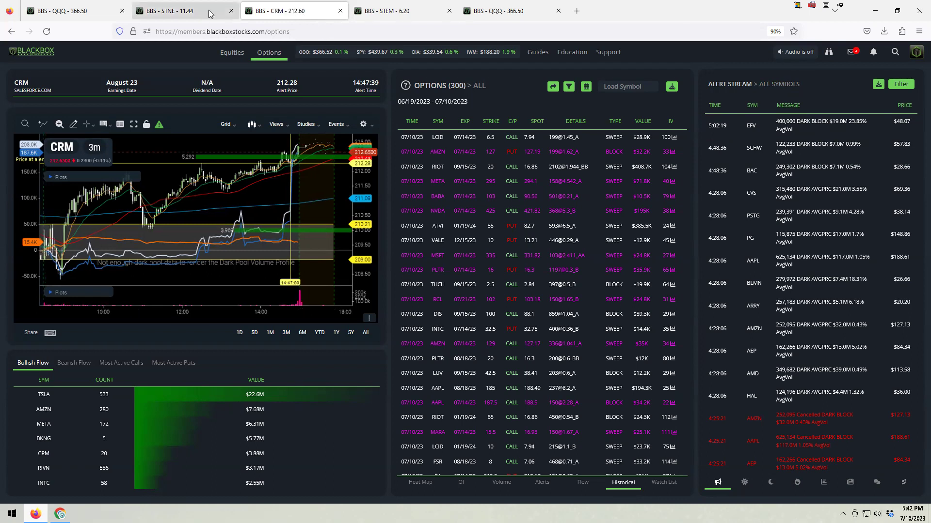
Step: Review the five options flow pages in turn, comparing their separately filtered trade lists, and finish on the STNE page
{"action": "left_click", "coordinate": [168, 11]}
{"action": "left_click", "coordinate": [74, 13]}
{"action": "left_click", "coordinate": [177, 14]}
{"action": "left_click", "coordinate": [301, 12]}
{"action": "left_click", "coordinate": [388, 14]}
{"action": "left_click", "coordinate": [515, 15]}
{"action": "left_click", "coordinate": [402, 14]}
{"action": "left_click", "coordinate": [291, 15]}
{"action": "left_click", "coordinate": [195, 18]}
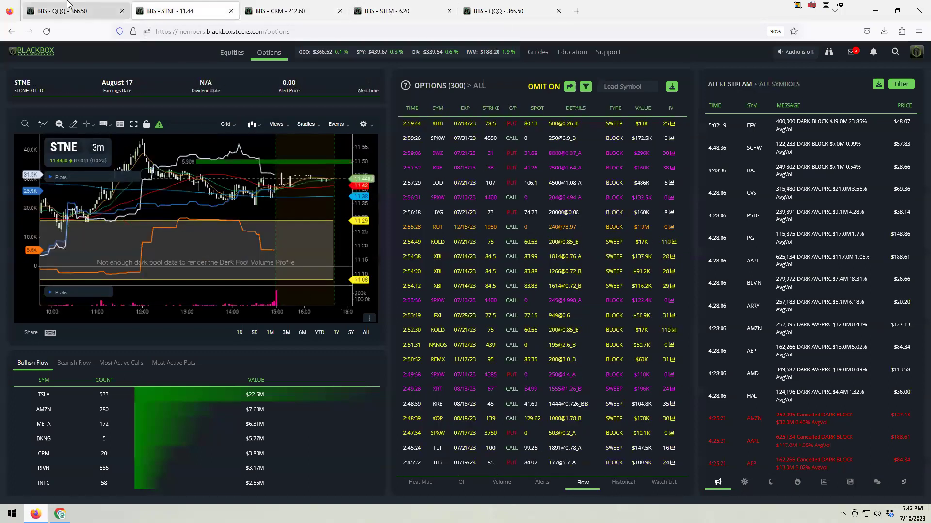
{"action": "left_click", "coordinate": [72, 16]}
{"action": "left_click", "coordinate": [194, 19]}
{"action": "left_click", "coordinate": [290, 9]}
{"action": "left_click", "coordinate": [405, 20]}
{"action": "left_click", "coordinate": [513, 16]}
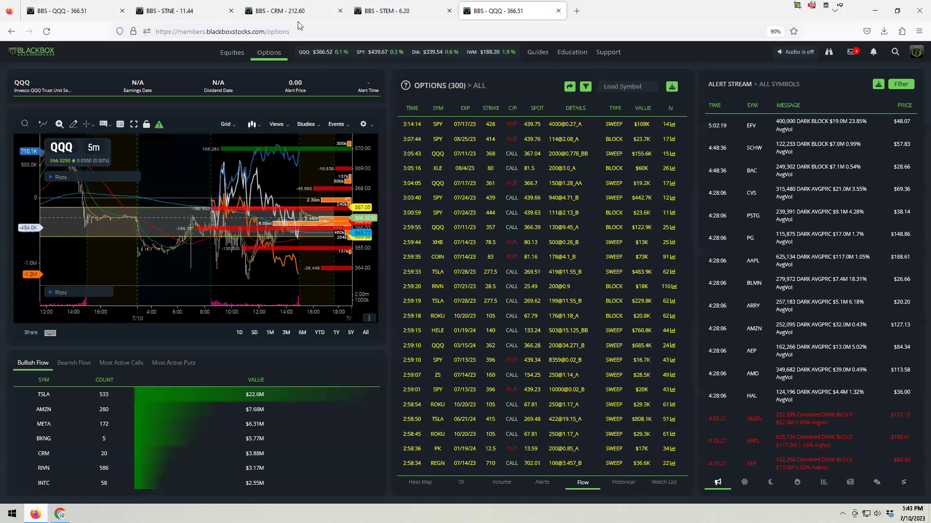
{"action": "left_click", "coordinate": [286, 12]}
{"action": "left_click", "coordinate": [199, 13]}
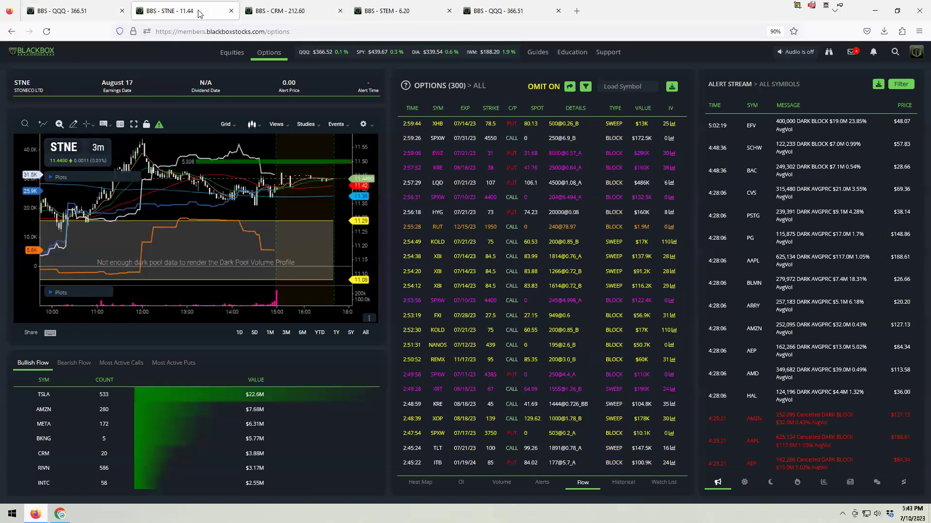